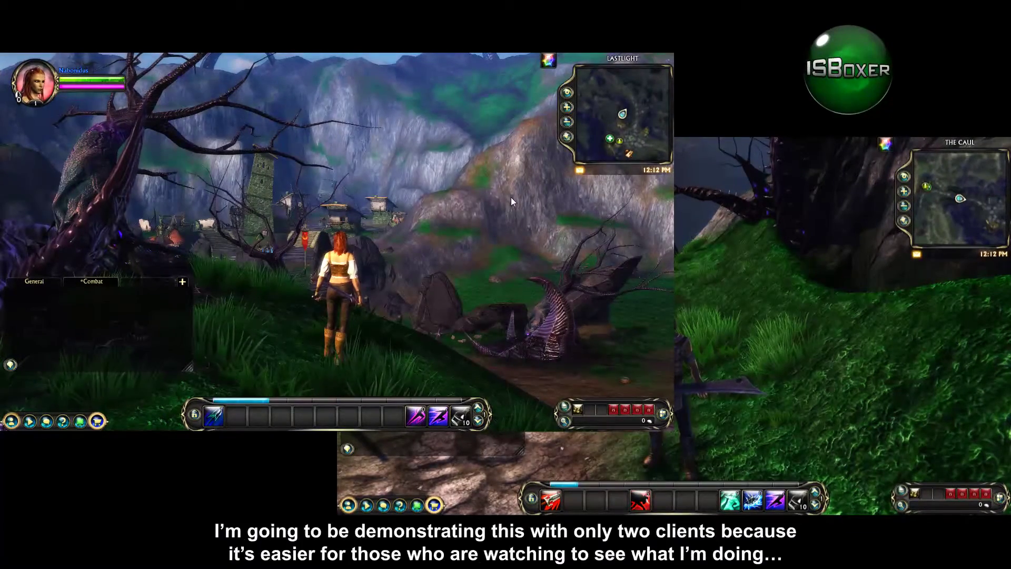
drag(502, 229, 287, 175)
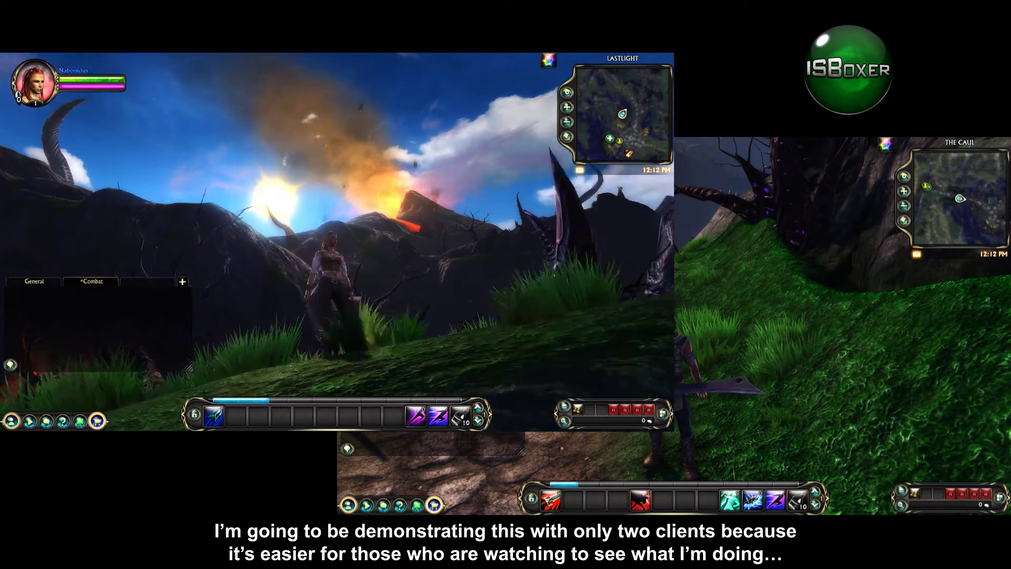
drag(669, 213, 512, 231)
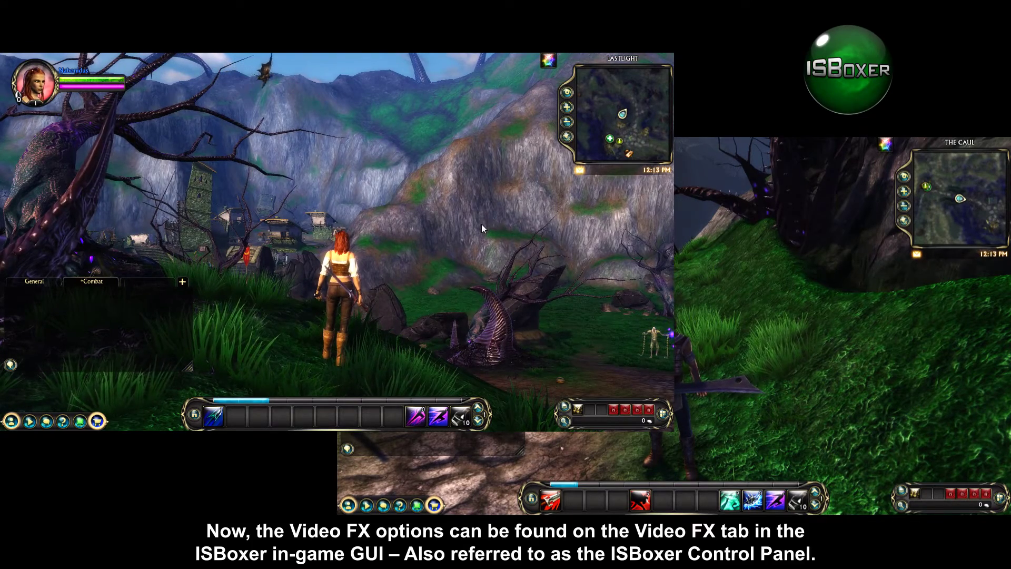
- Open the ISBoxer Control Panel in the main game client, show its Video FX options and look through the available types
key(ctrl+shift+alt+g)
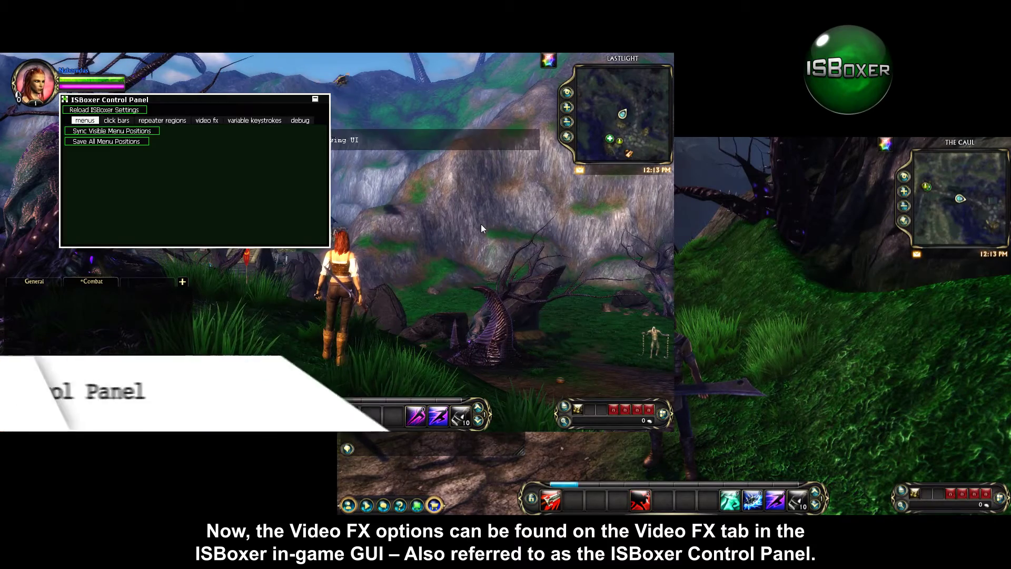
click(211, 120)
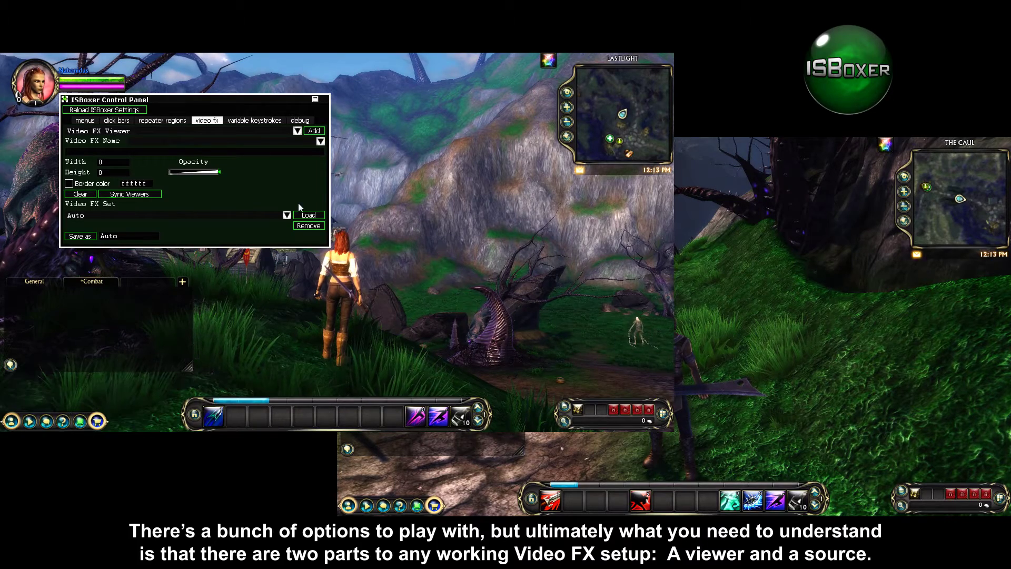
click(297, 130)
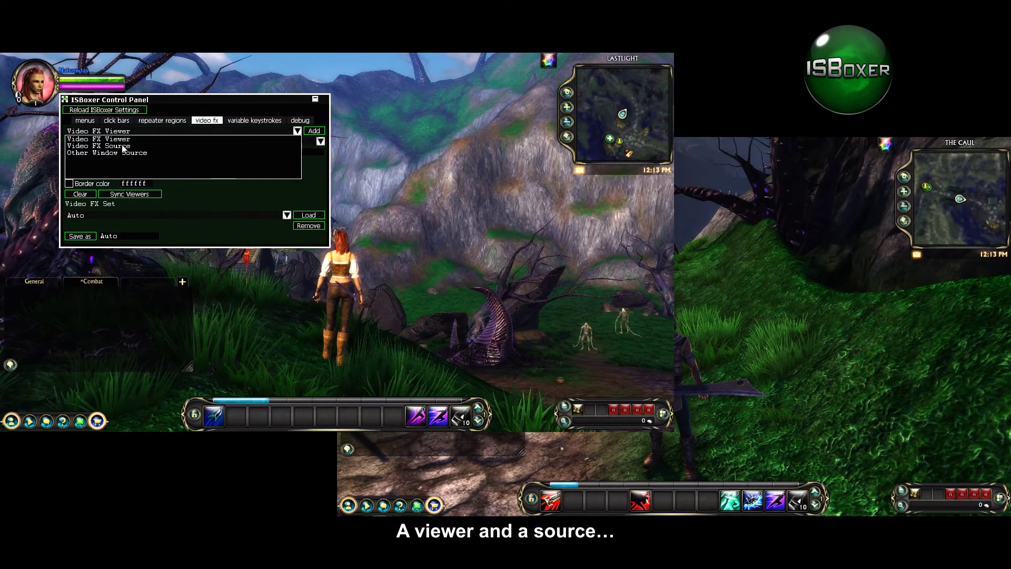
click(299, 132)
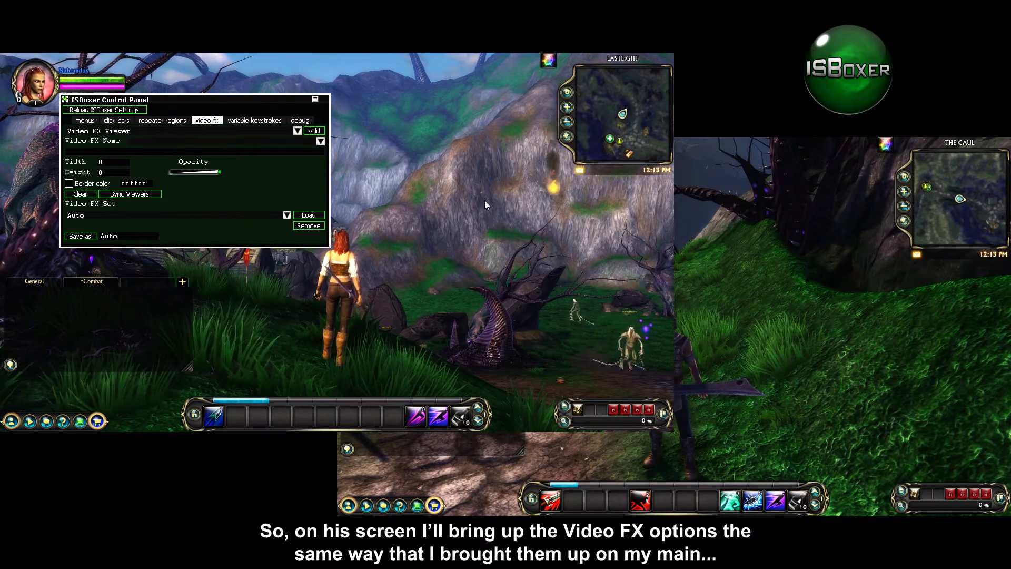
- Switch to the second game client and bring up the Video FX options of its ISBoxer Control Panel
click(748, 220)
drag(748, 221, 748, 184)
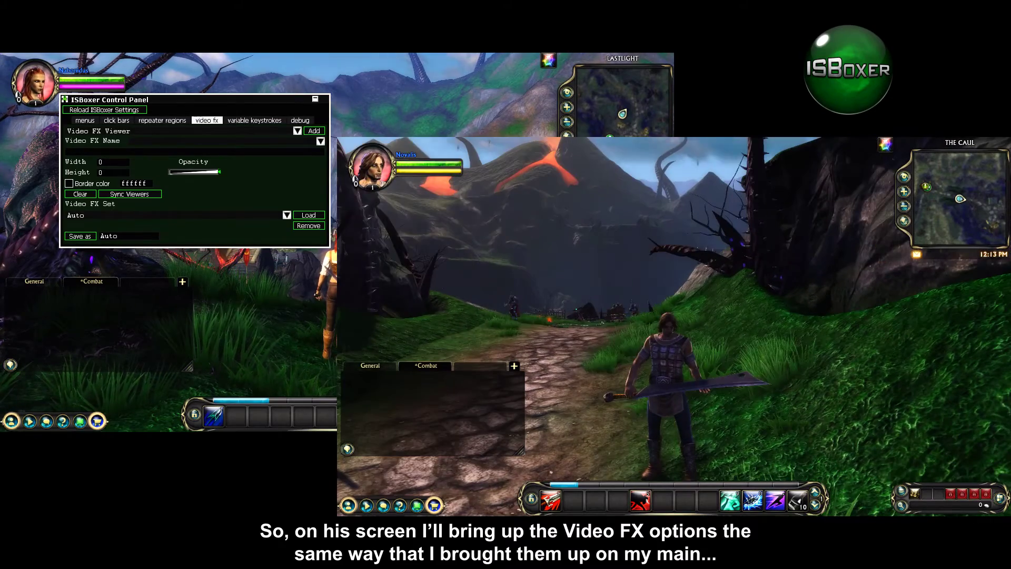
key(ctrl+shift+alt+g)
click(546, 208)
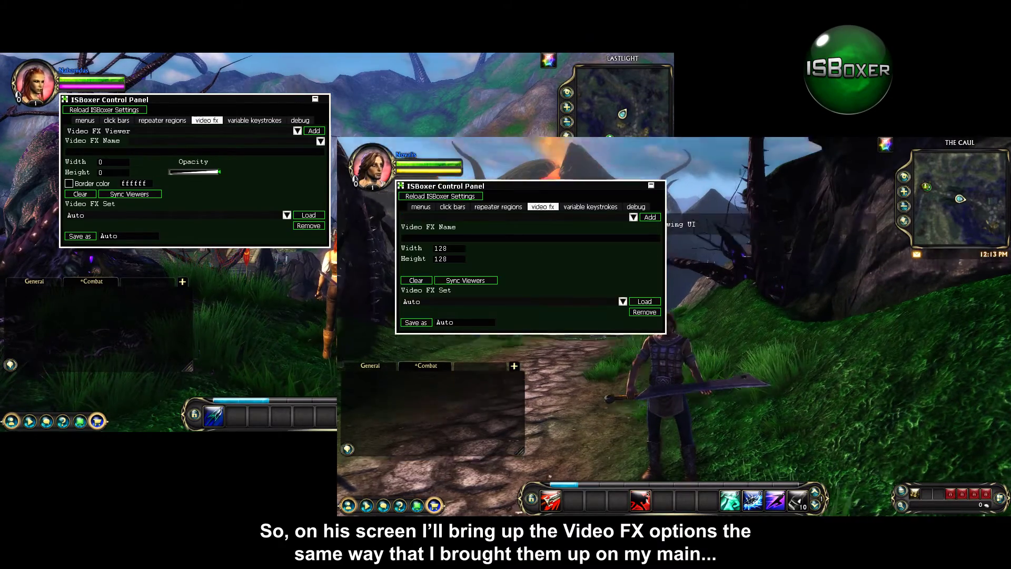
drag(726, 248, 677, 239)
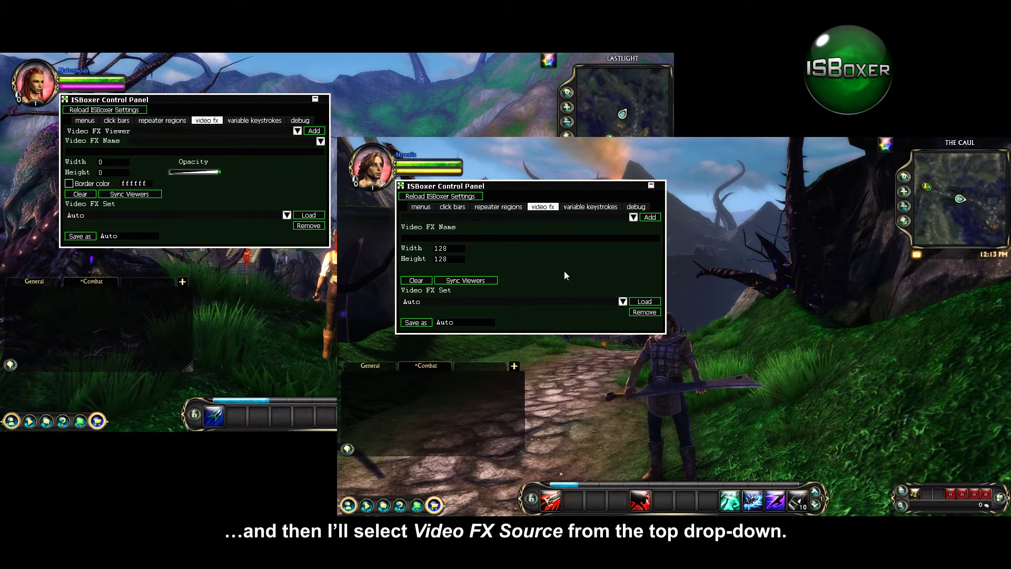
- Add a Video FX Source named "unitframe" in the second client, keeping the width and height of 128
click(633, 216)
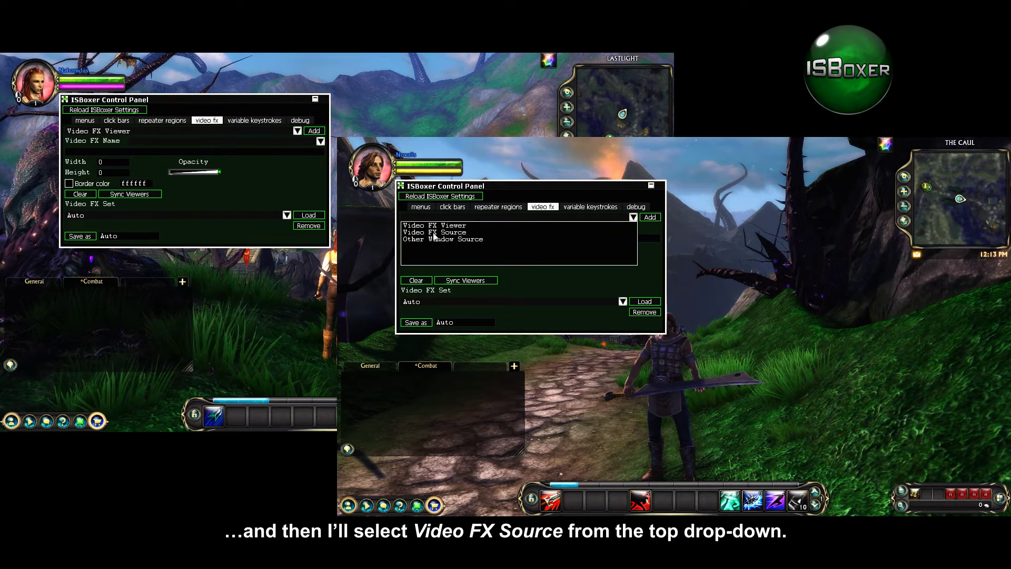
click(464, 233)
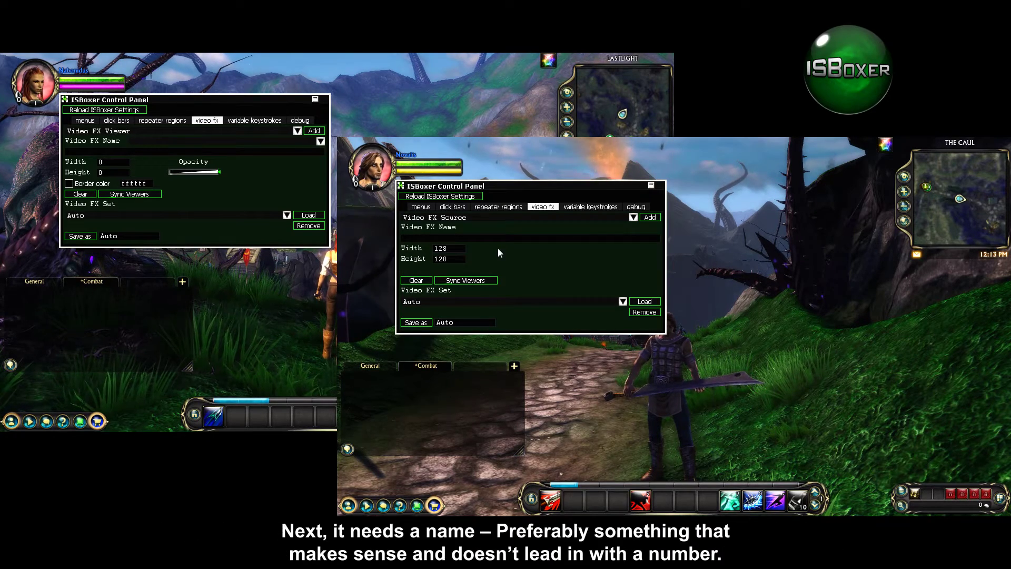
click(472, 238)
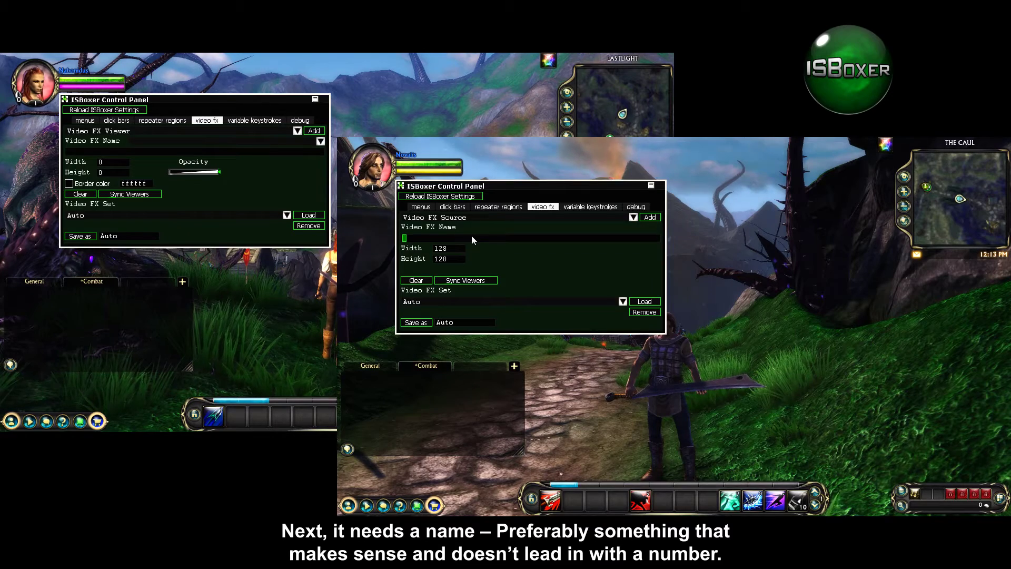
text(unitfr)
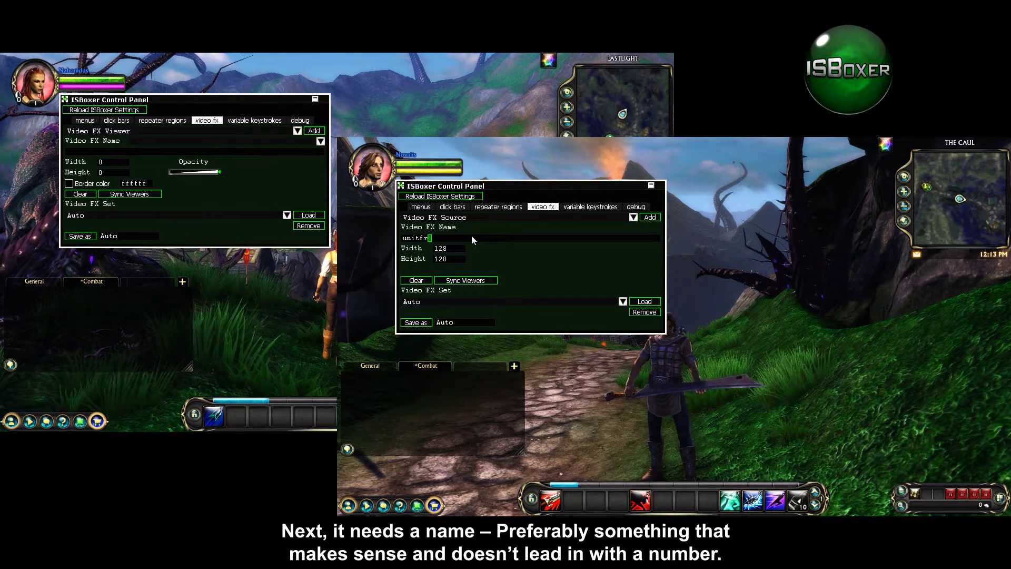
text(ame)
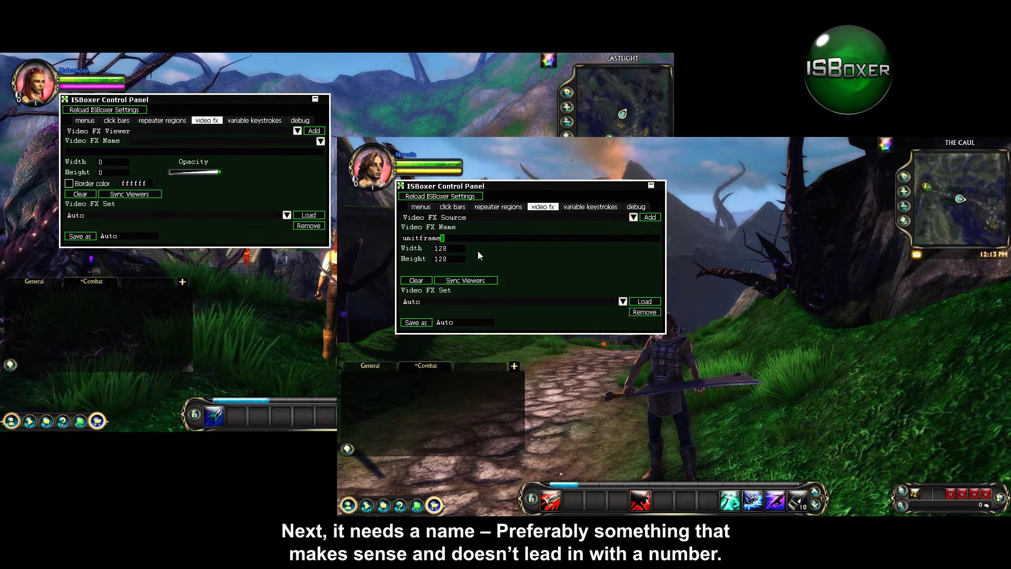
click(454, 258)
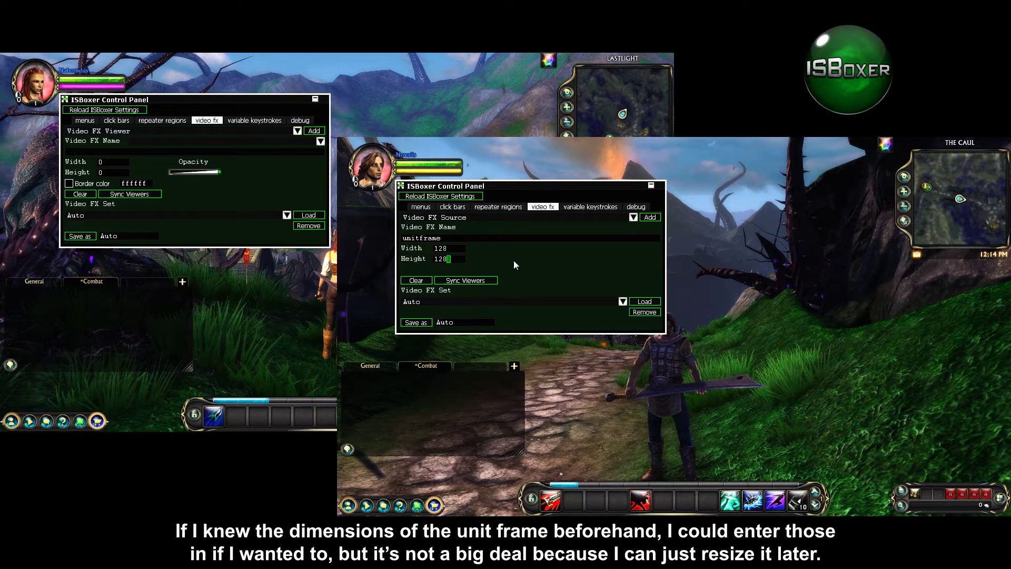
click(645, 217)
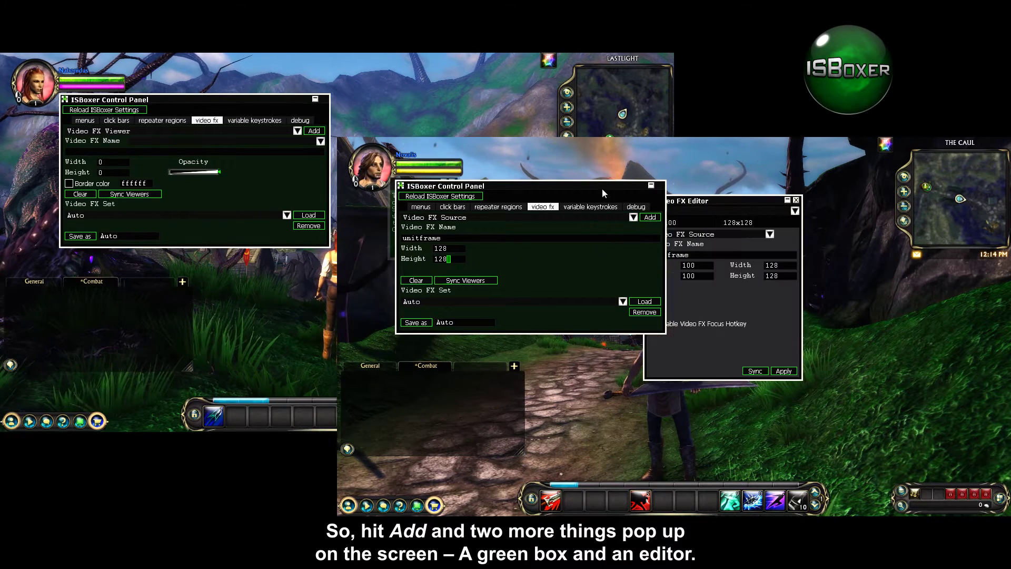
- Move the Control Panel and the Video FX Editor away from the new source frame and the character's unit frame
drag(602, 189, 573, 269)
drag(706, 204, 756, 242)
drag(588, 266, 601, 277)
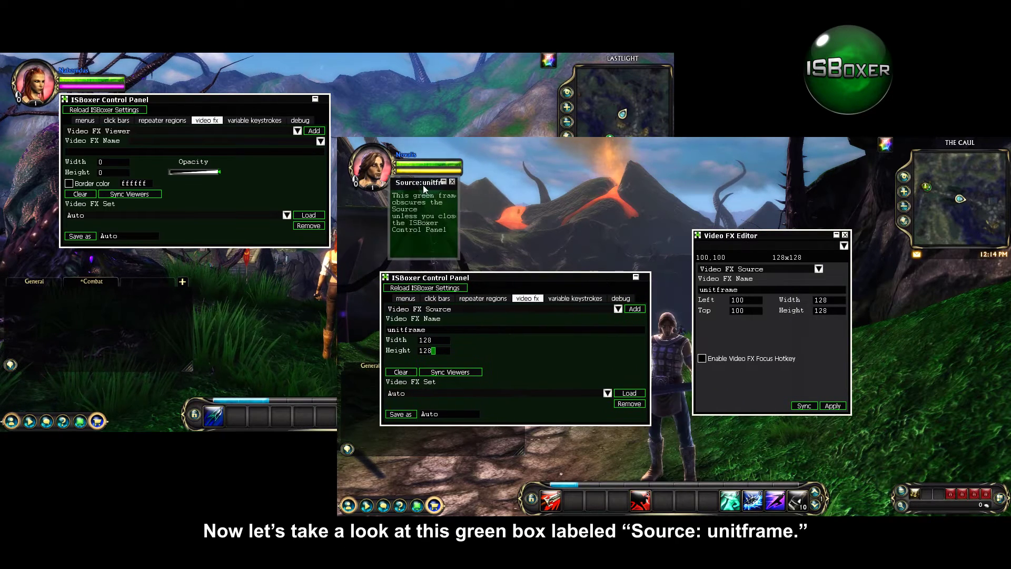
- Place the unitframe source over the second character's unit frame at about 5,29 and resize it to about 243x79
drag(423, 185, 490, 172)
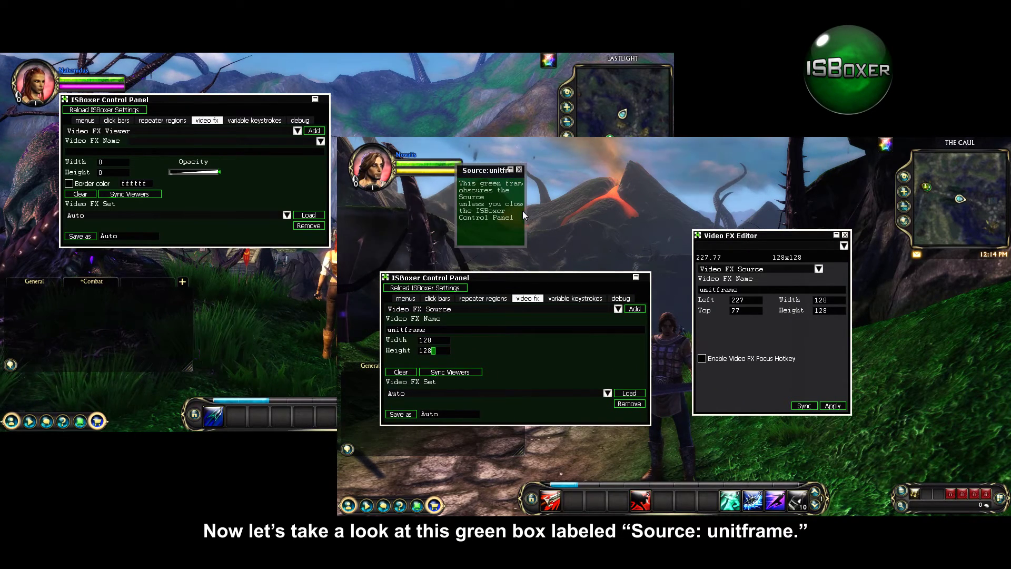
drag(522, 211, 556, 214)
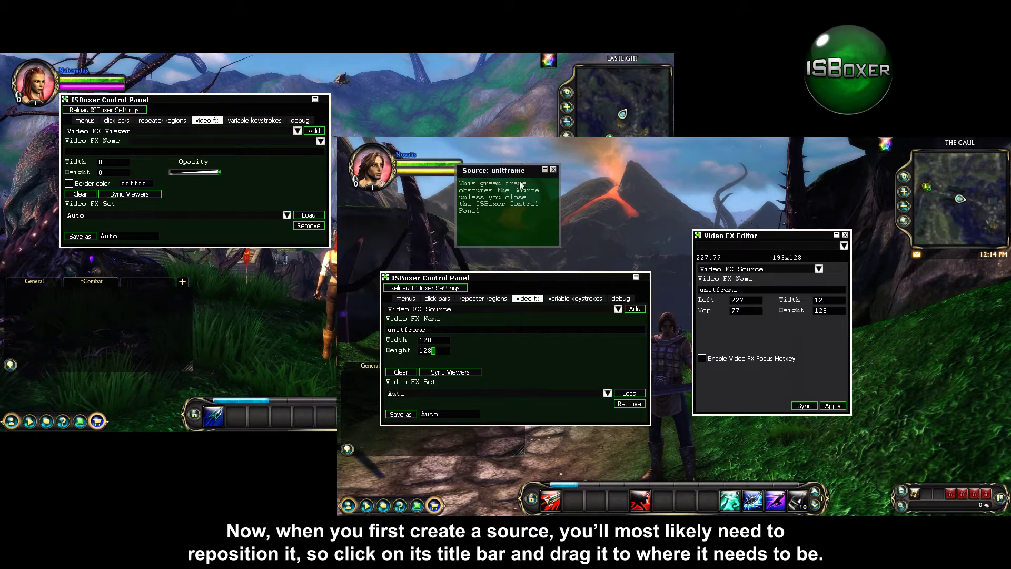
drag(545, 168, 548, 166)
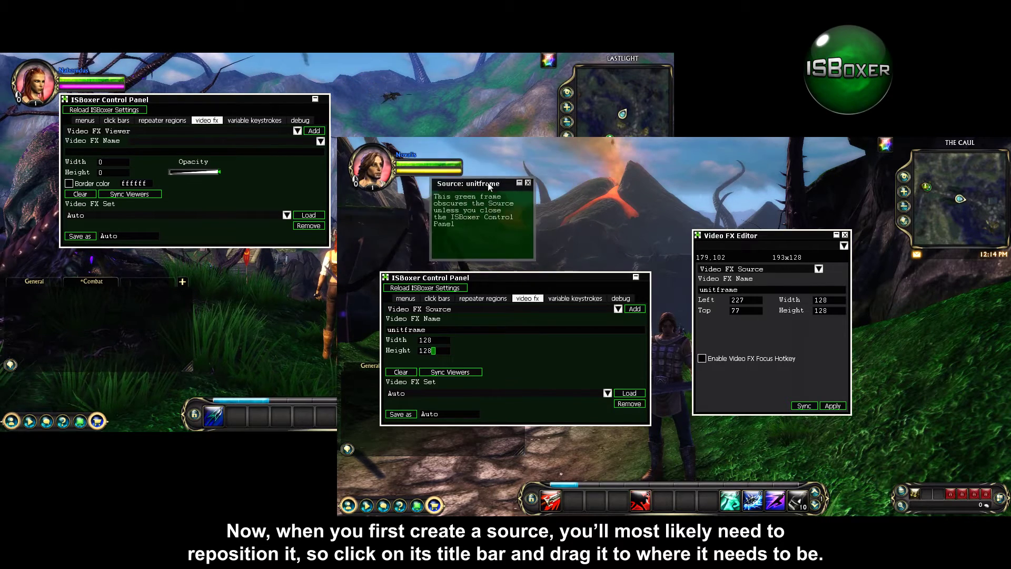
drag(487, 182, 407, 145)
drag(441, 191, 469, 197)
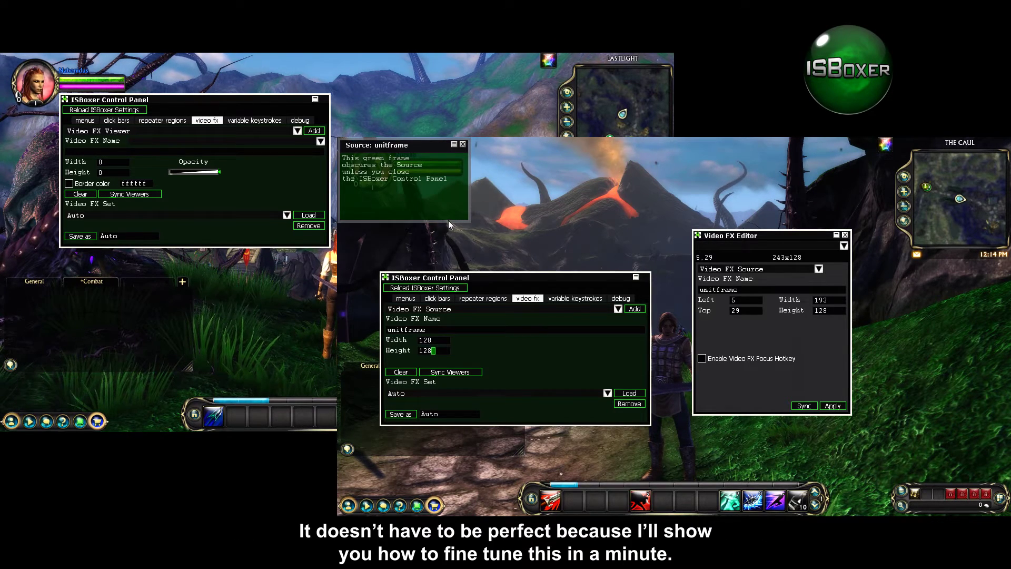
drag(448, 220, 460, 195)
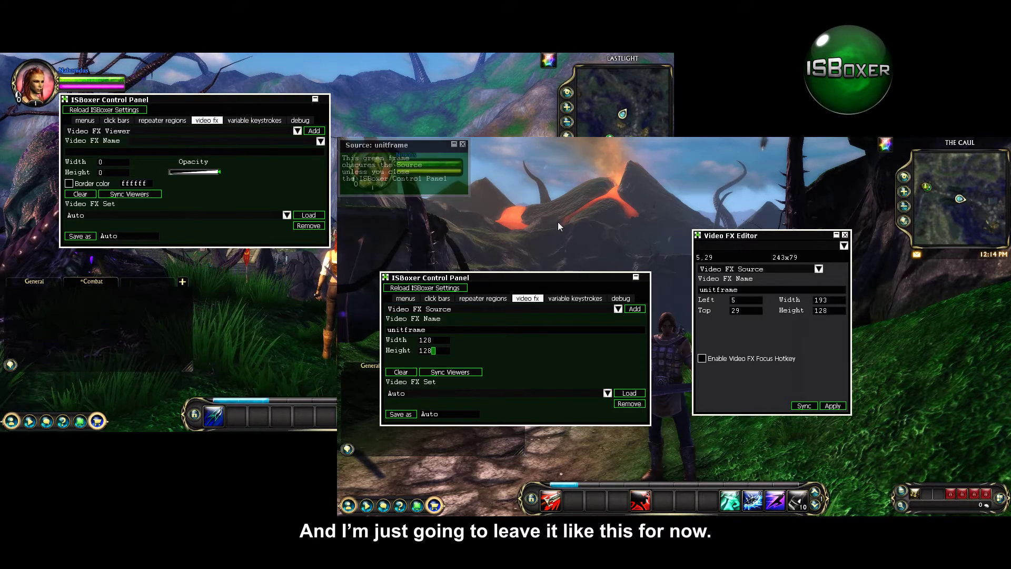
- Close the Control Panel in the second client and switch back to the main client
drag(552, 203, 605, 203)
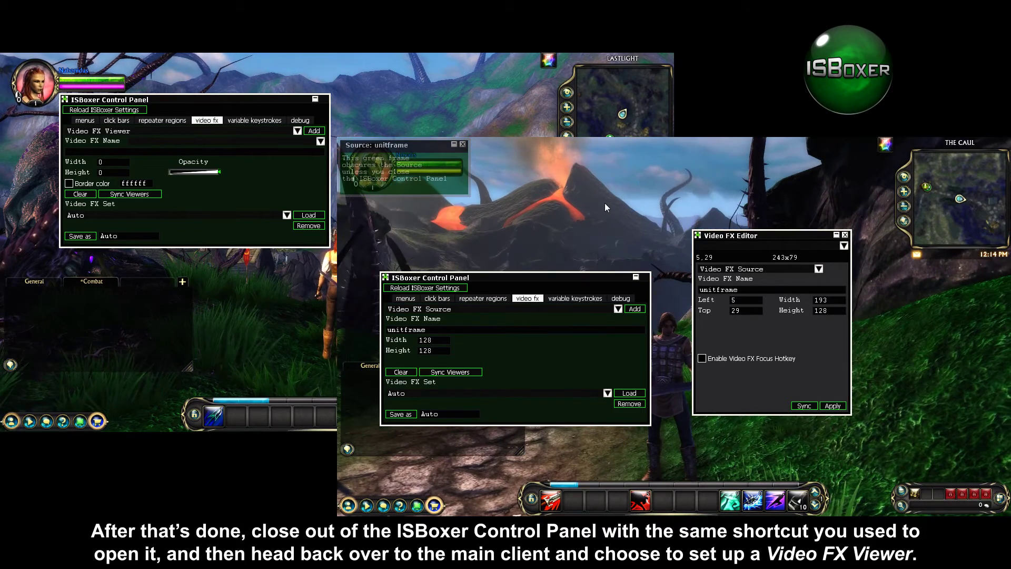
key(ctrl+shift+alt+g)
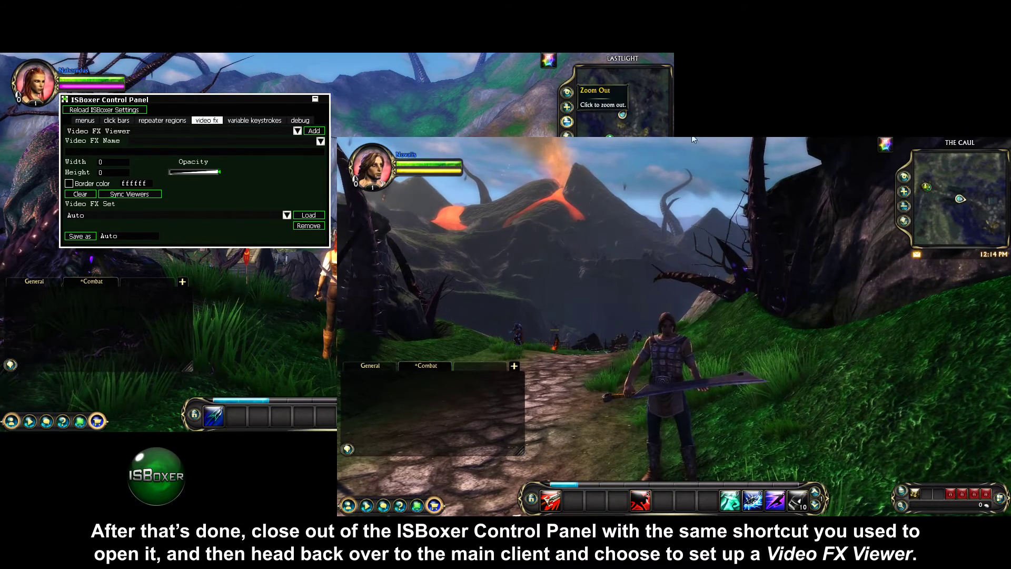
click(387, 115)
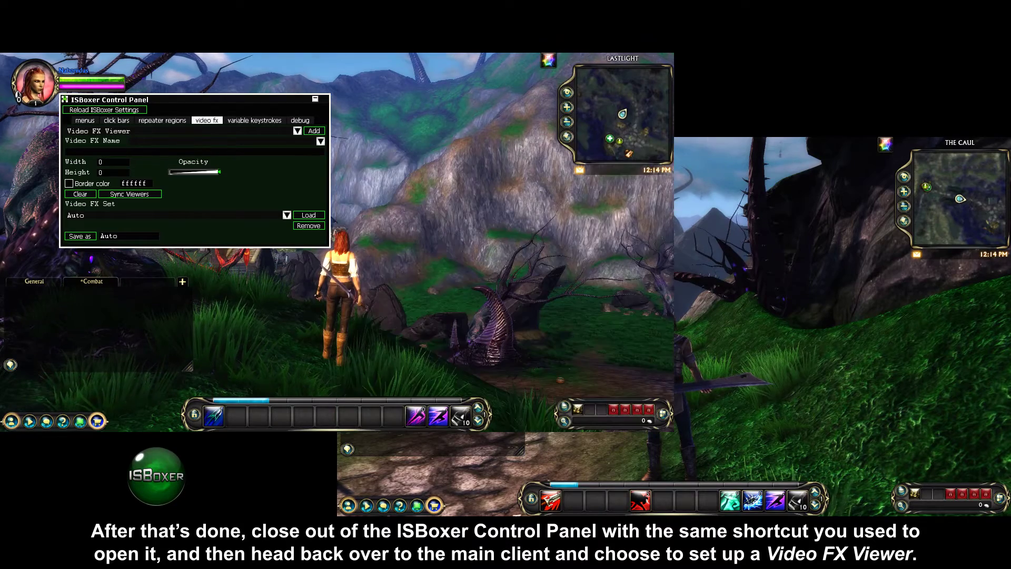
- Add a Video FX Viewer in the main client that uses the unitframe source, at its size of 243x79
click(297, 131)
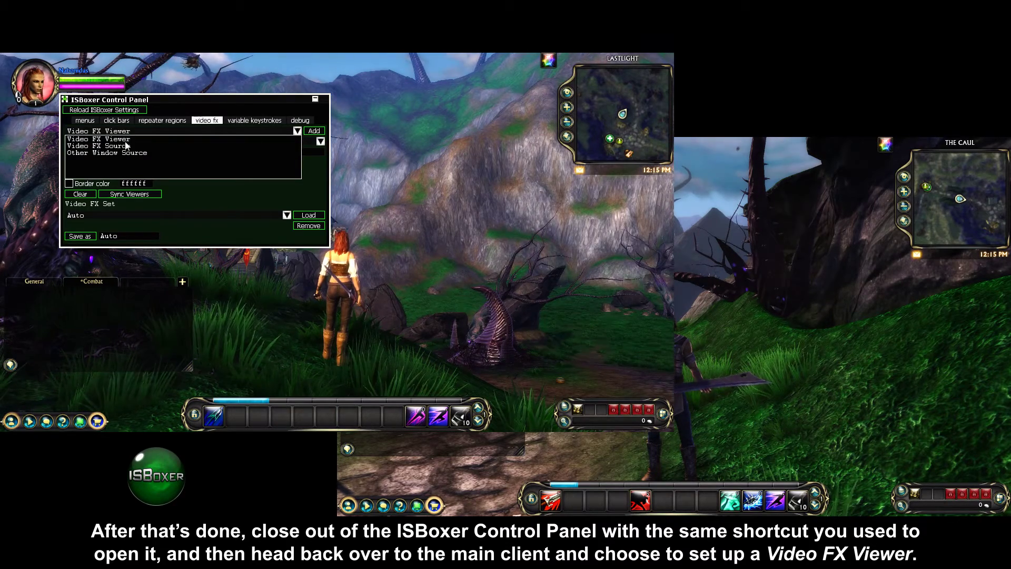
click(298, 131)
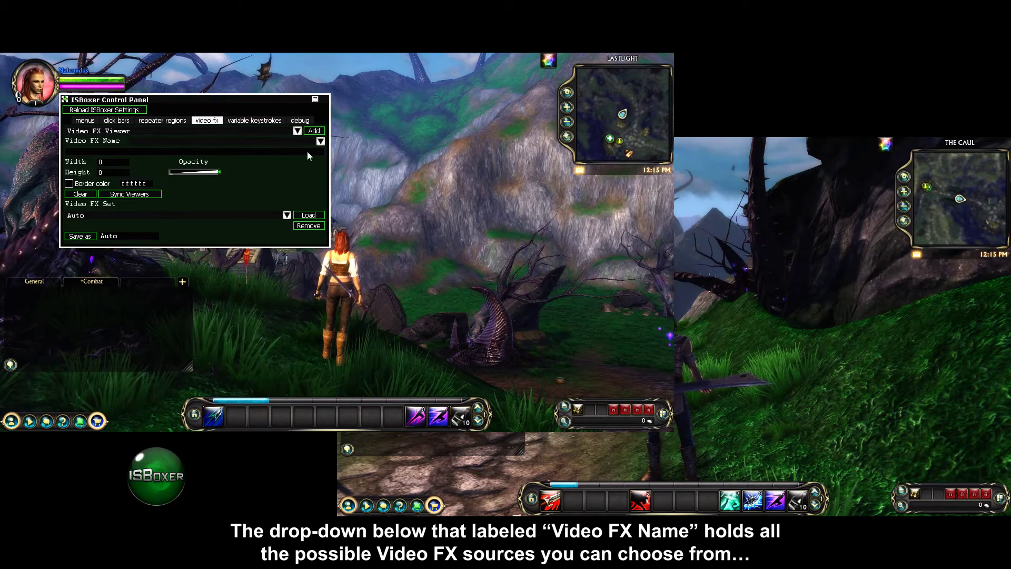
click(320, 141)
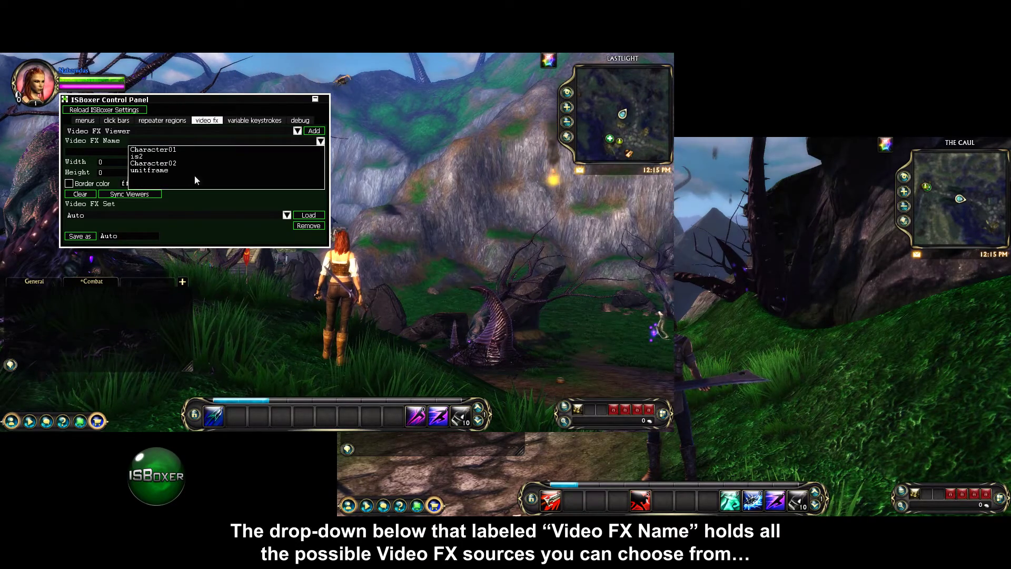
click(158, 171)
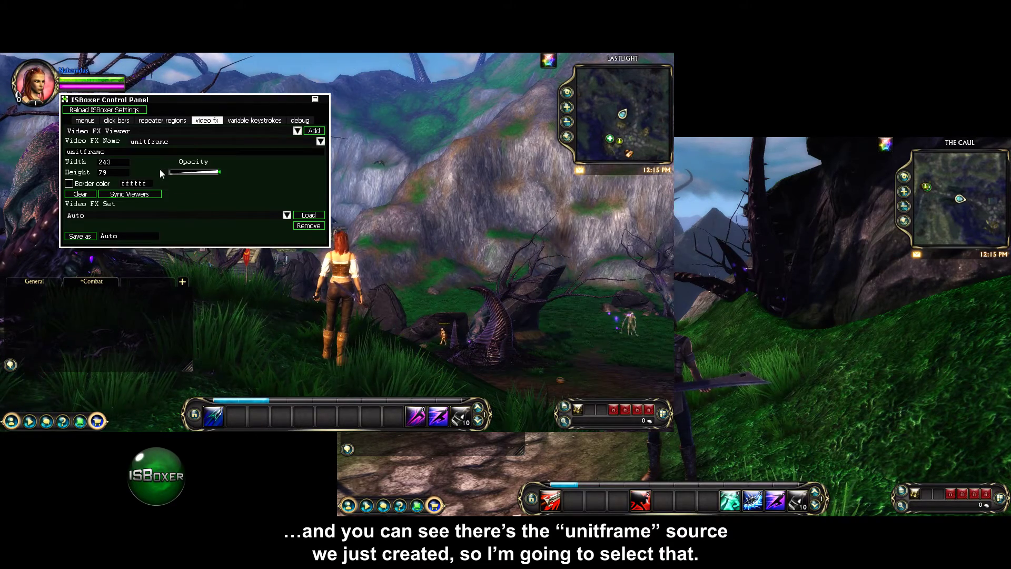
click(121, 172)
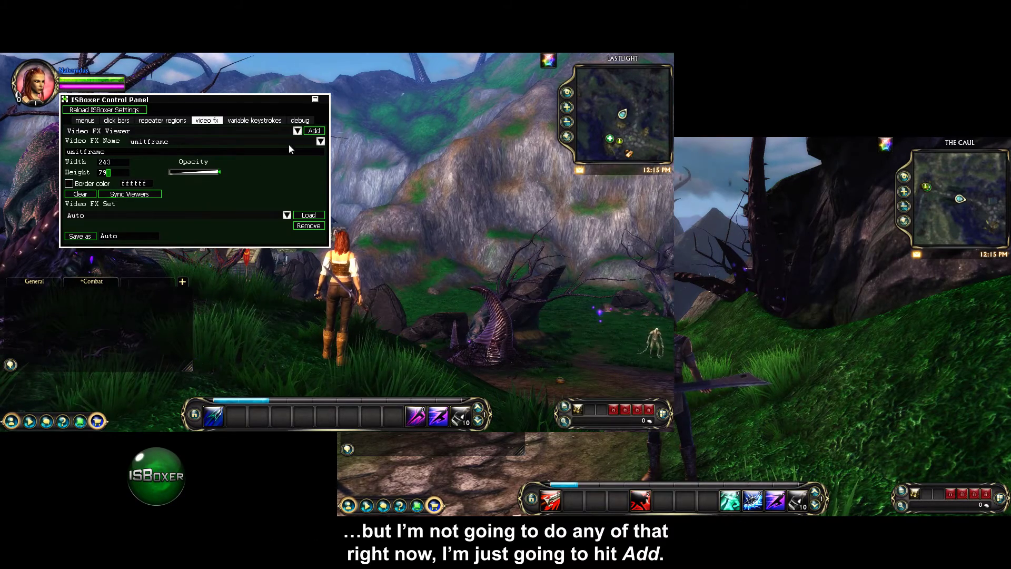
click(314, 131)
- Move the Control Panel off the new viewer, place the viewer at about 278,88 and widen it to about 466x79
drag(273, 98, 279, 197)
drag(140, 99, 233, 92)
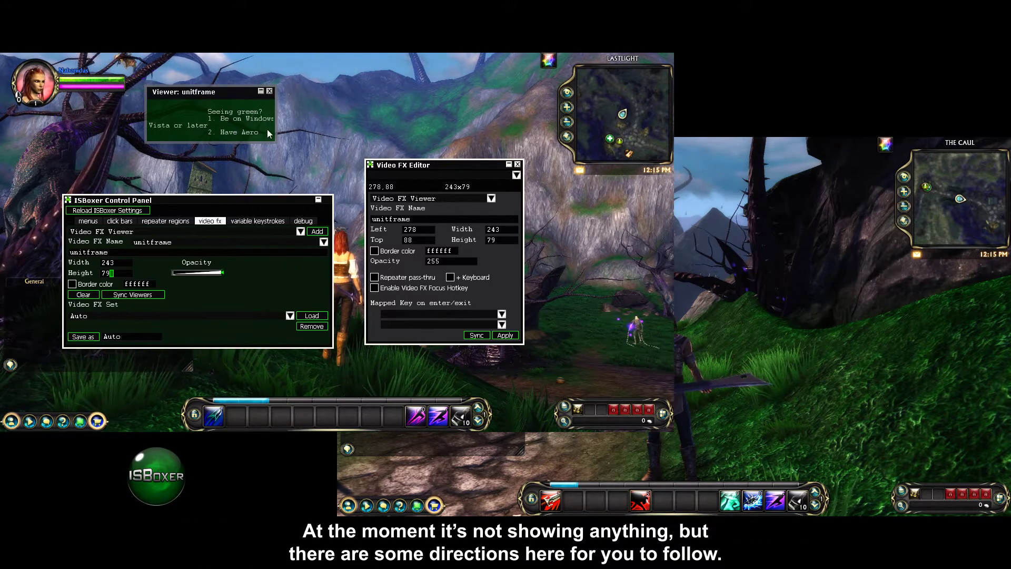
drag(275, 129, 392, 131)
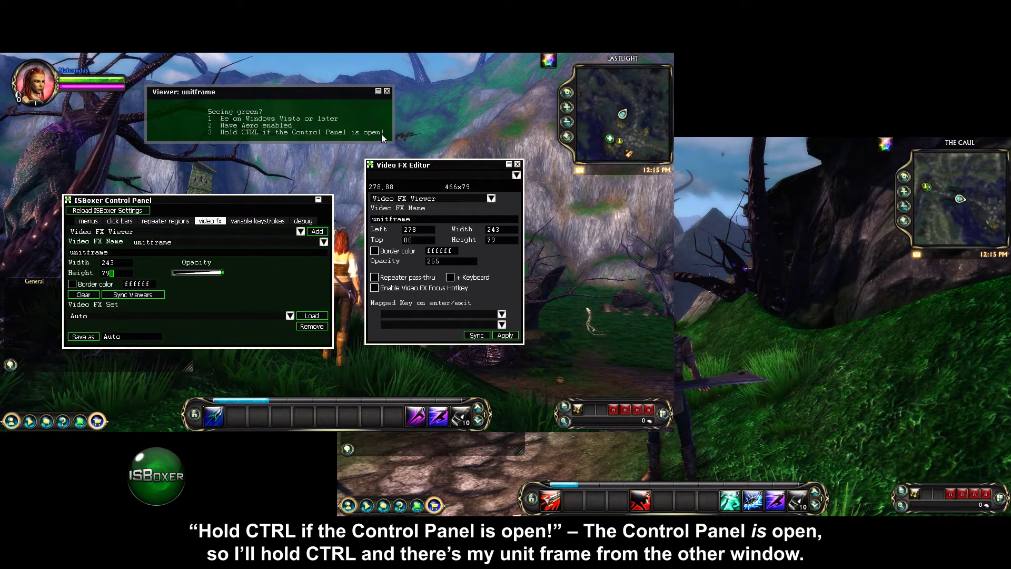
- Show the live source image in the viewer, and fit the viewer beneath the main character's unit frame at about 22,142, sized about 246x79
key(ctrl)
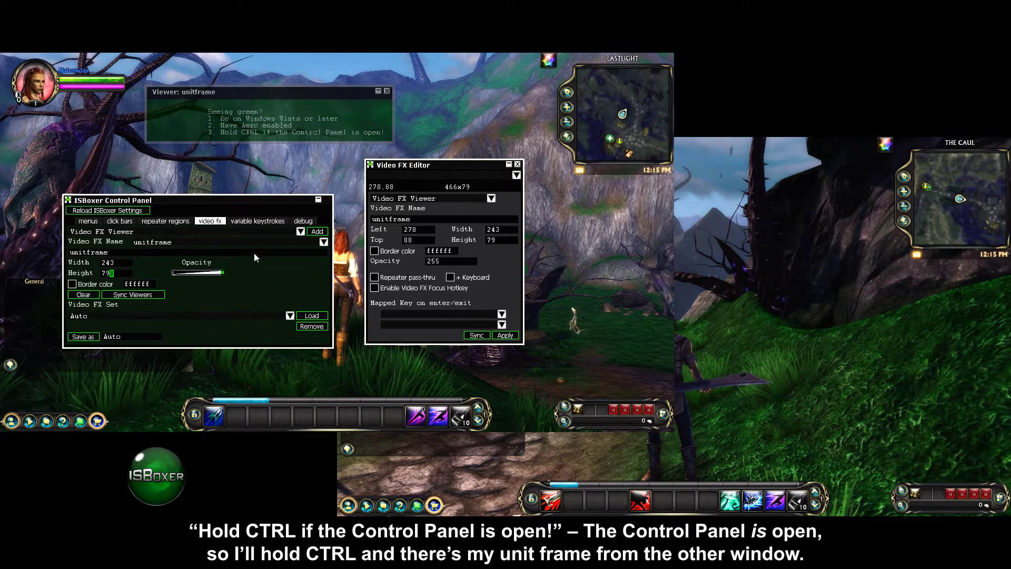
key(ctrl)
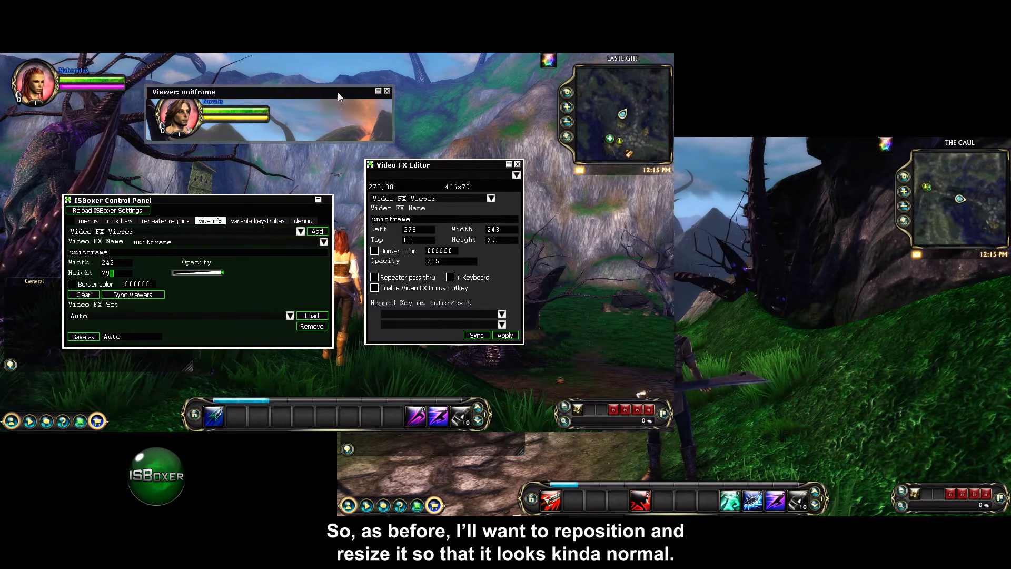
drag(336, 92, 203, 120)
drag(258, 136, 141, 147)
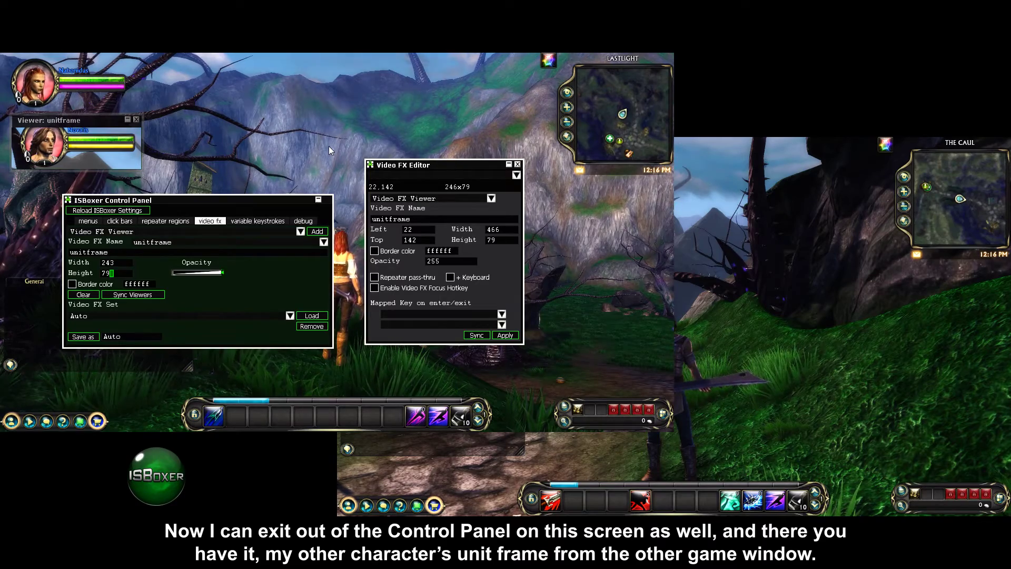
- Close the Control Panel in the main client and switch to the second client
key(ctrl+alt+shift+c)
drag(339, 158, 362, 180)
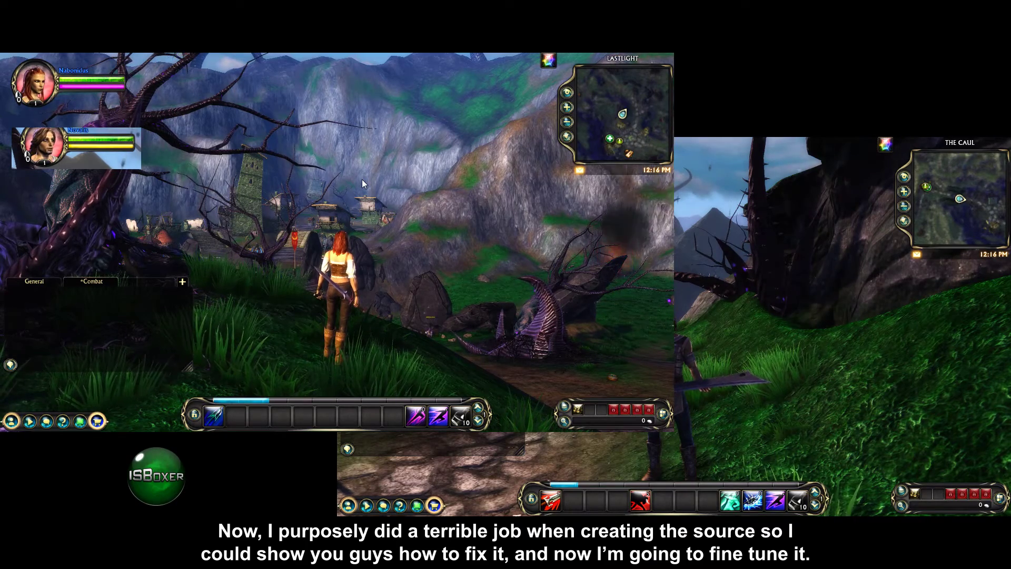
click(702, 244)
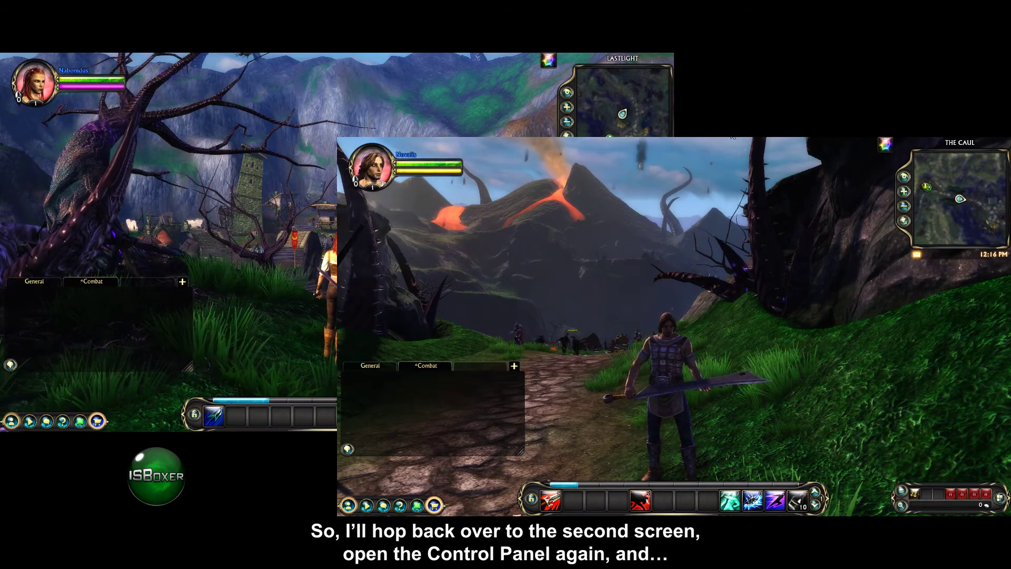
- Show the Control Panel in the second client and bring up the unitframe source's settings in the Video FX Editor
key(ctrl+shift+alt+g)
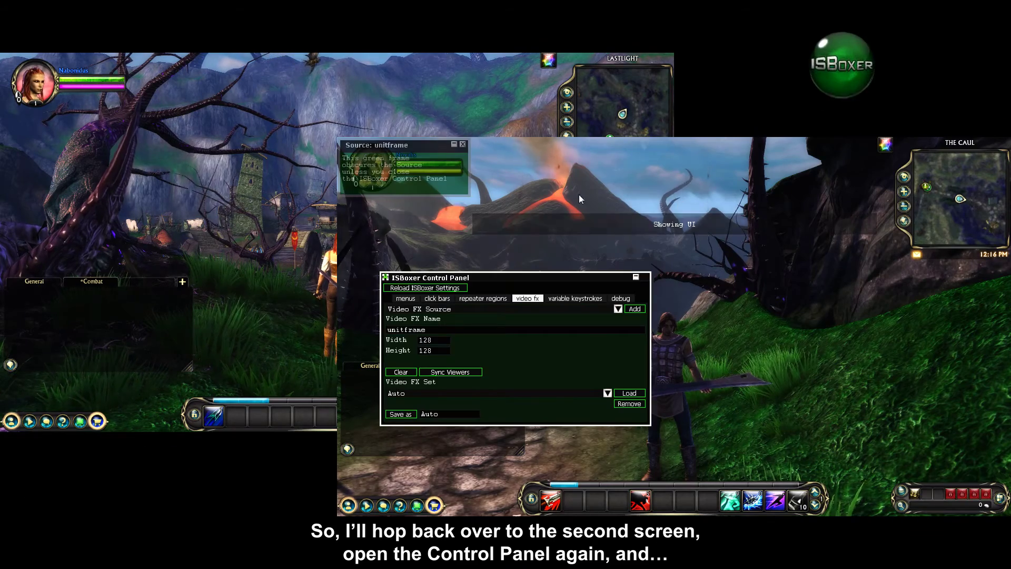
drag(579, 194, 573, 142)
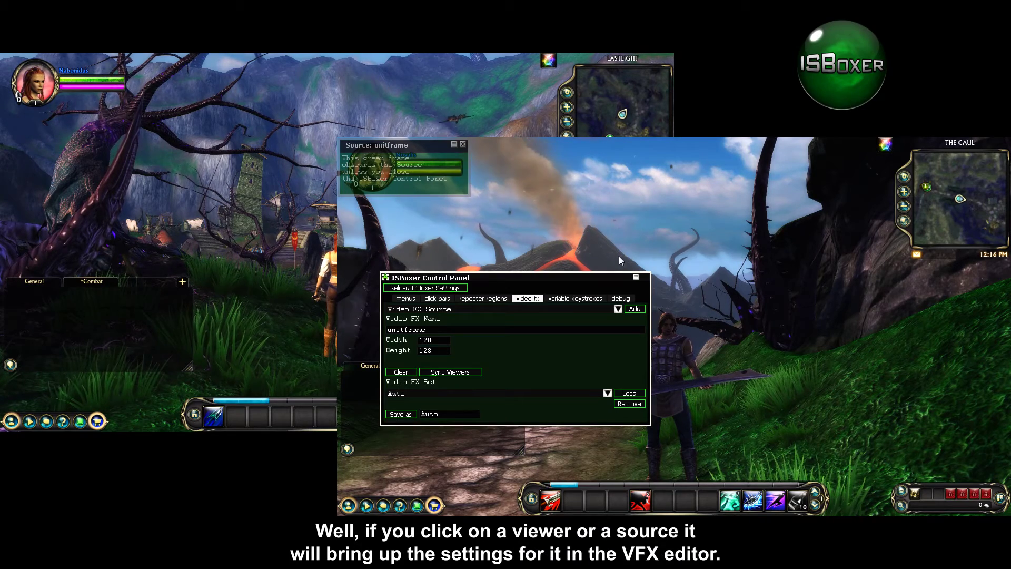
click(429, 177)
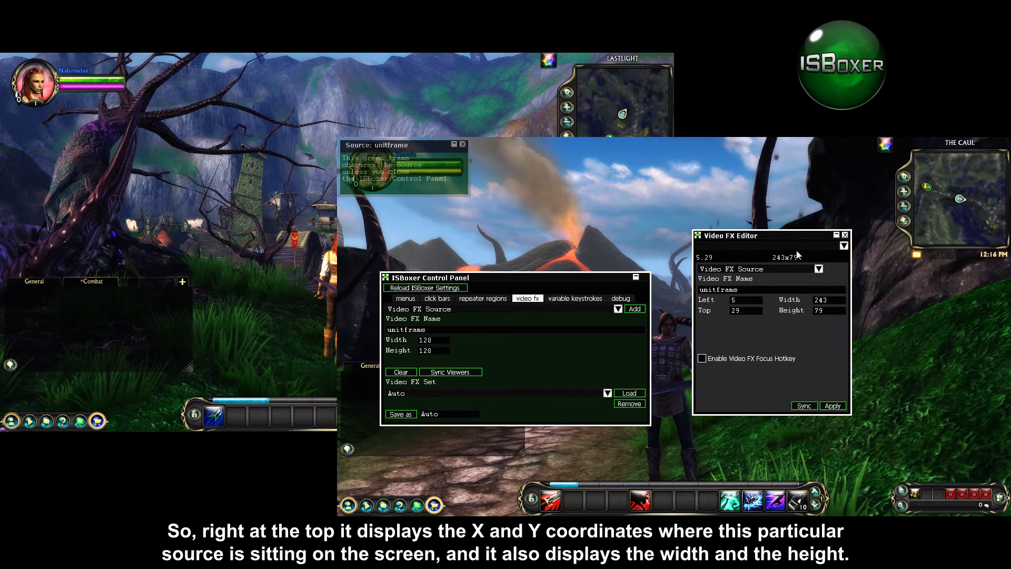
- Examine the unitframe source's type, name, position, size and Video FX Focus Hotkey settings in the Video FX Editor
click(819, 268)
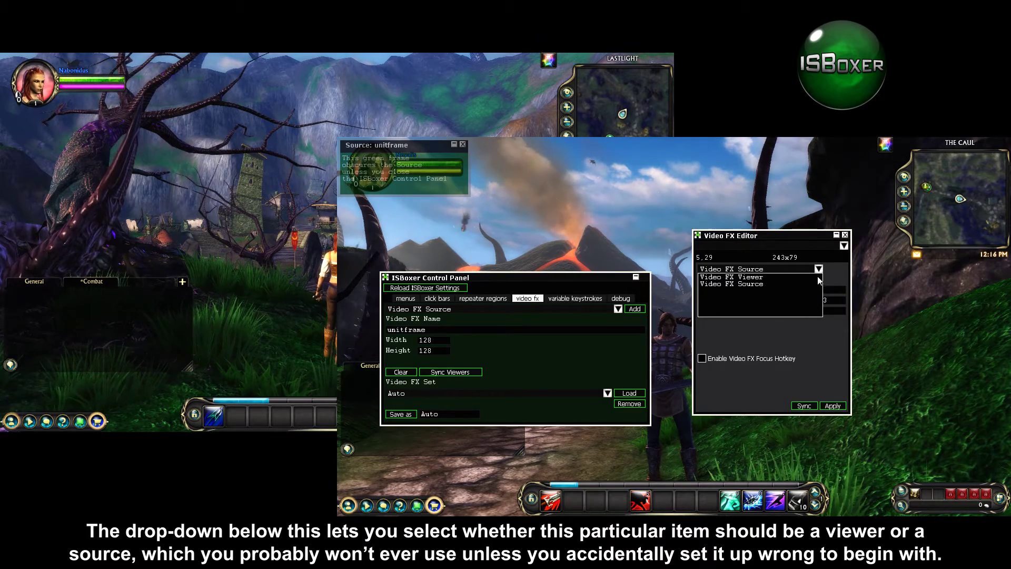
click(819, 283)
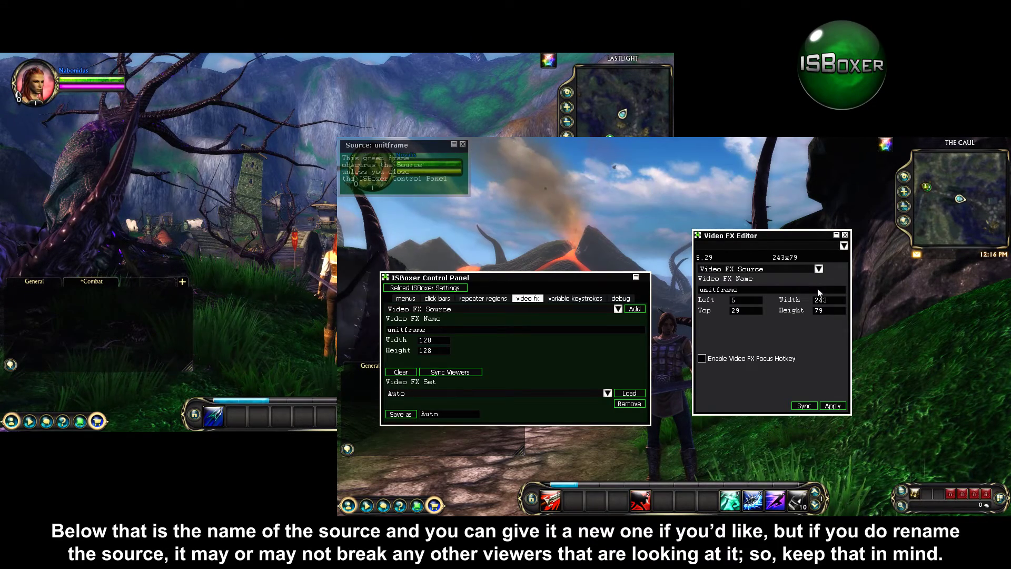
click(761, 290)
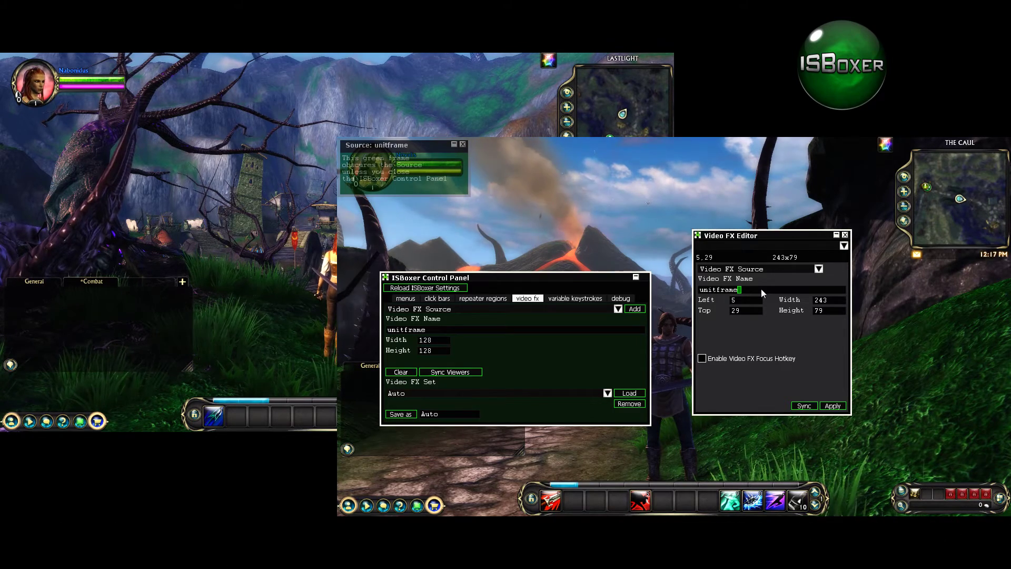
click(750, 299)
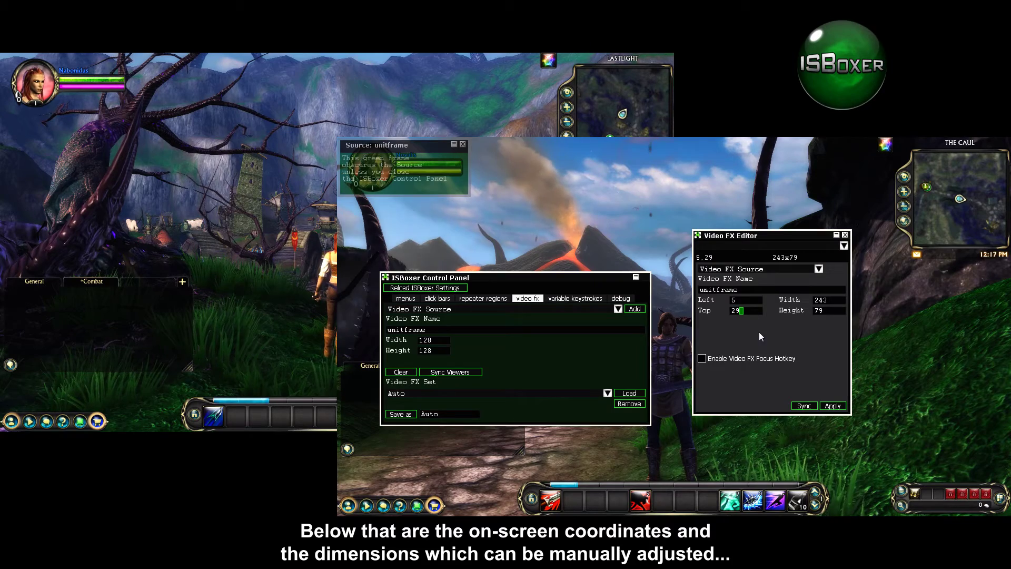
click(836, 299)
click(834, 310)
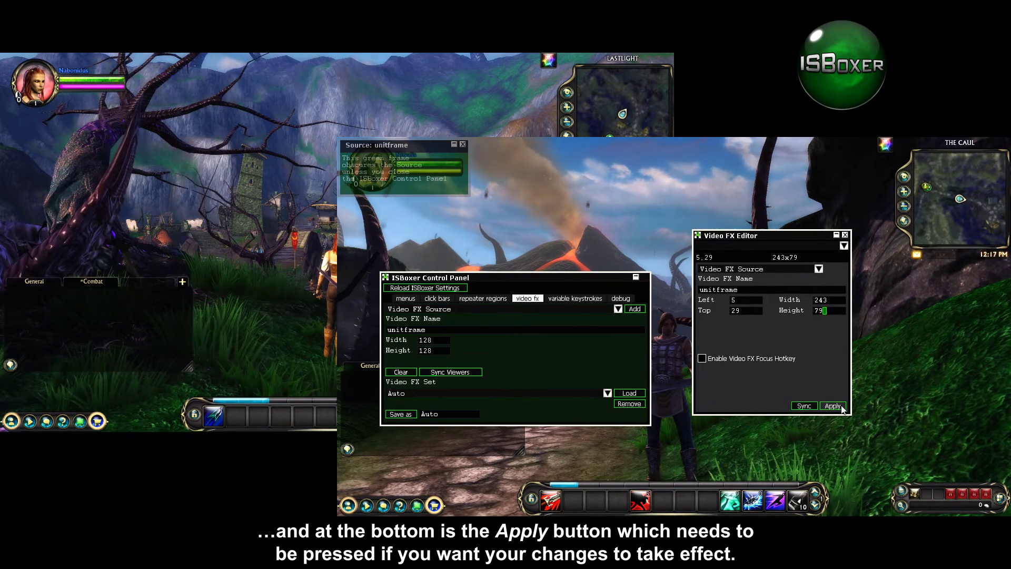
click(706, 362)
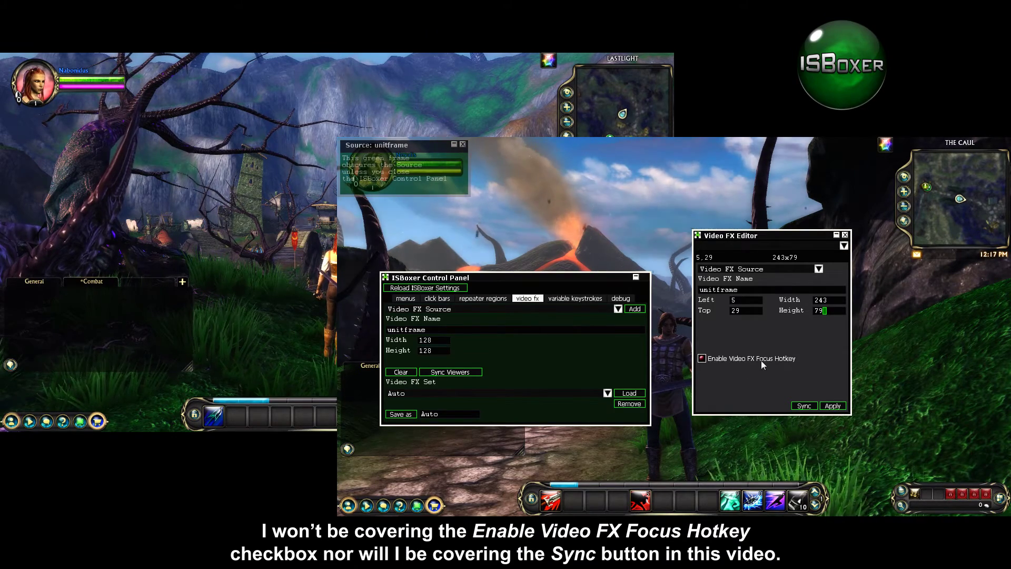
click(764, 361)
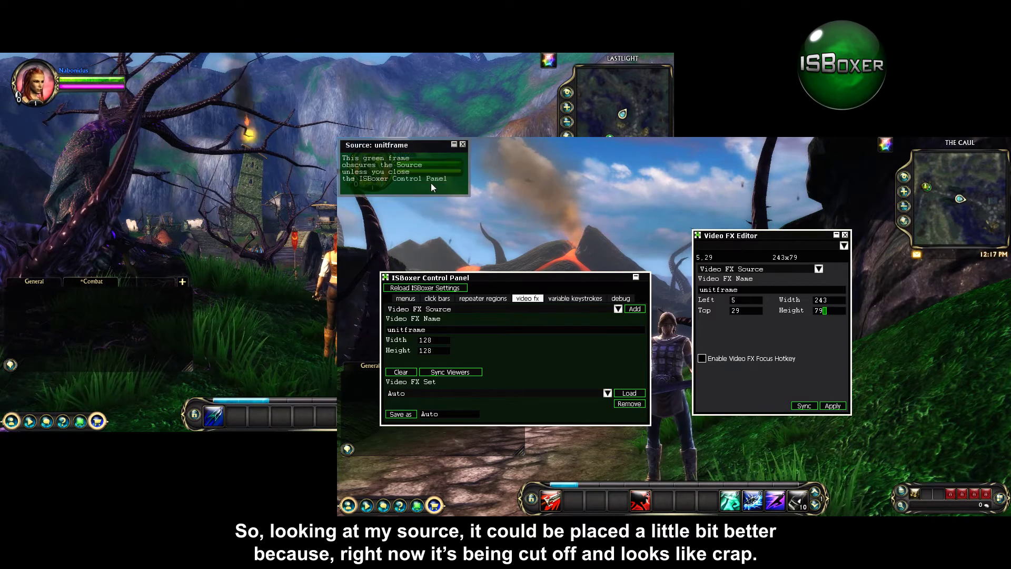
- Shrink the unitframe source to about 237x77 and shift it up to about 5,22
drag(469, 181, 452, 195)
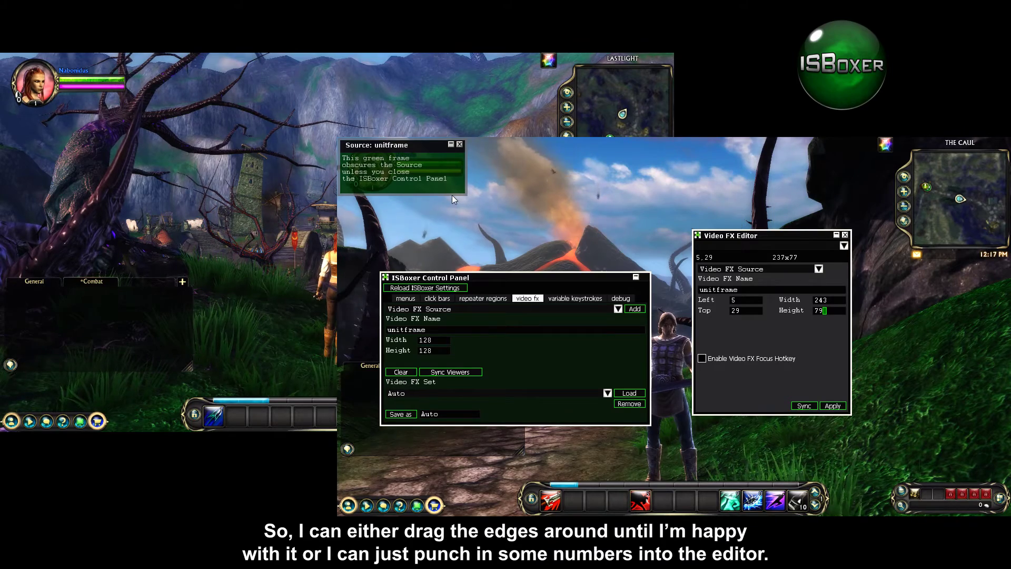
drag(429, 143, 429, 142)
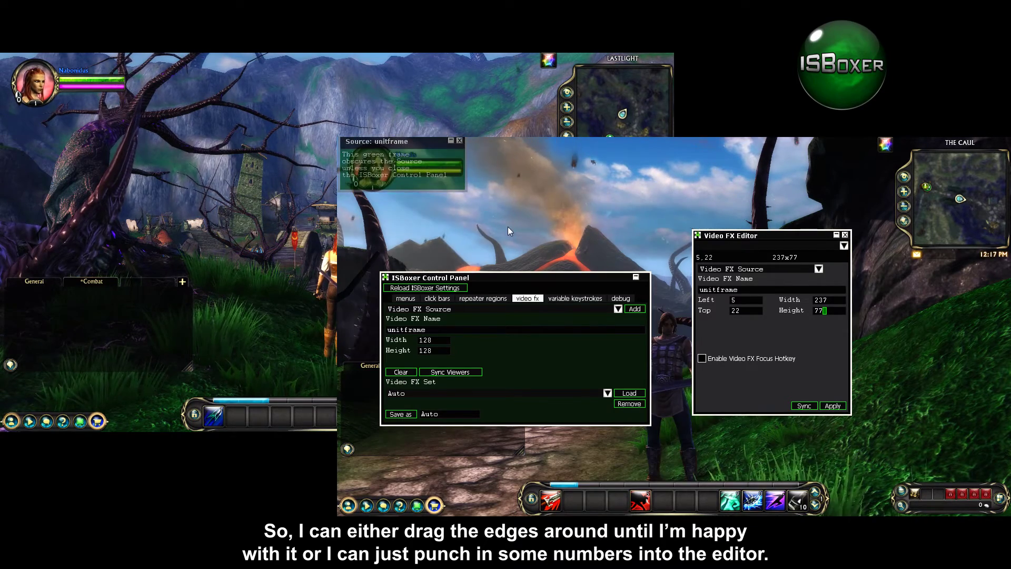
click(804, 405)
- Set the unitframe source's left position to 20 and its top position to 11
click(746, 299)
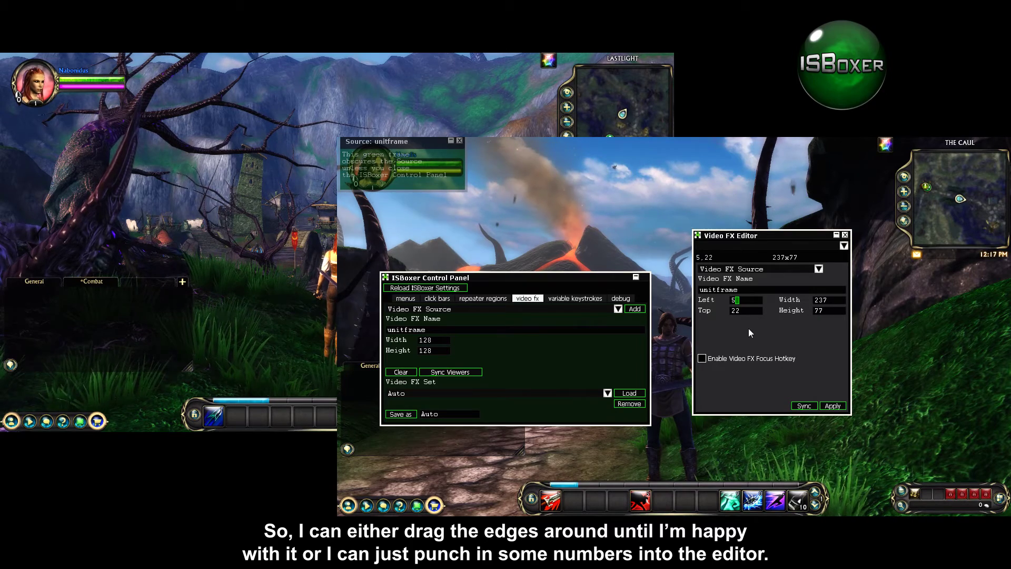
key(BackSpace)
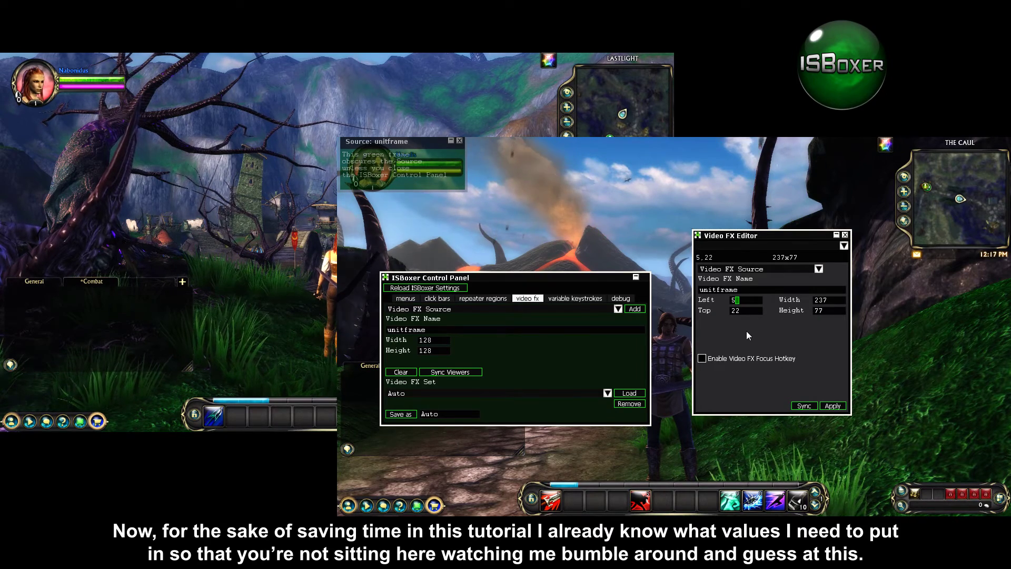
text(20)
click(748, 308)
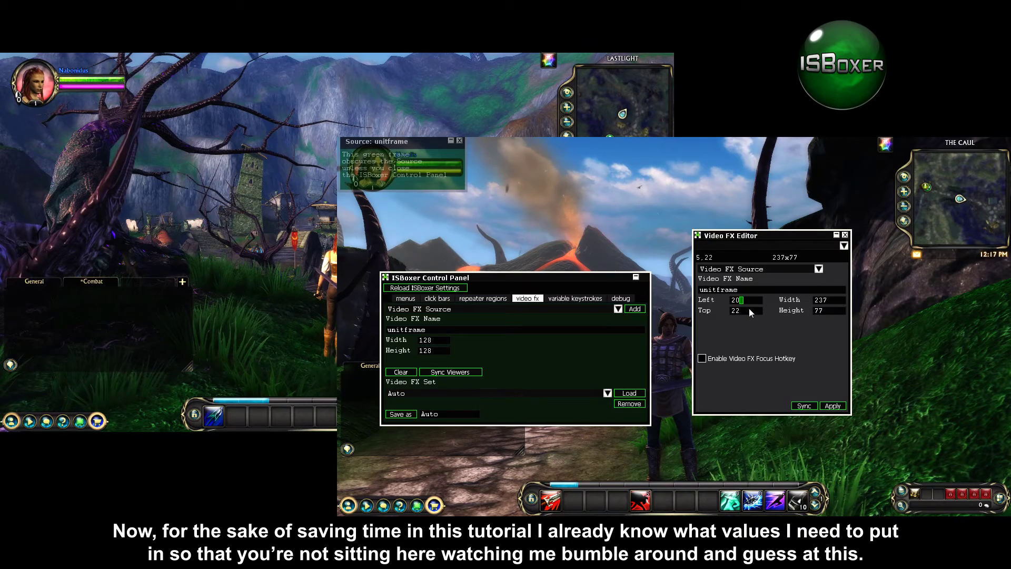
key(BackSpace)
key(BackSpace)
text(11)
- Set the unitframe source's width to 220 and height to 95, and apply the new position and size
click(831, 299)
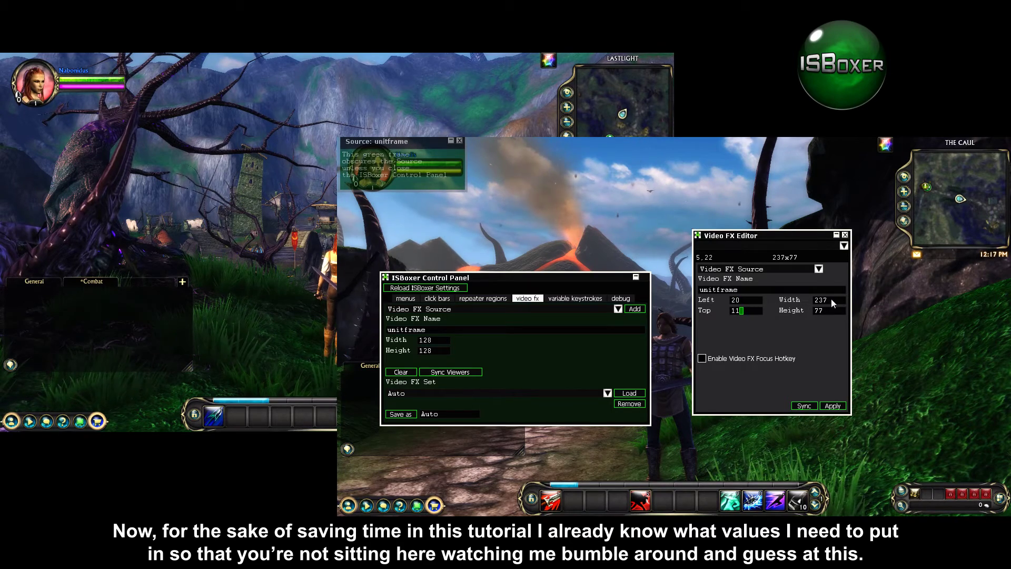
key(BackSpace)
key(BackSpace)
key(BackSpace)
text(220)
click(831, 309)
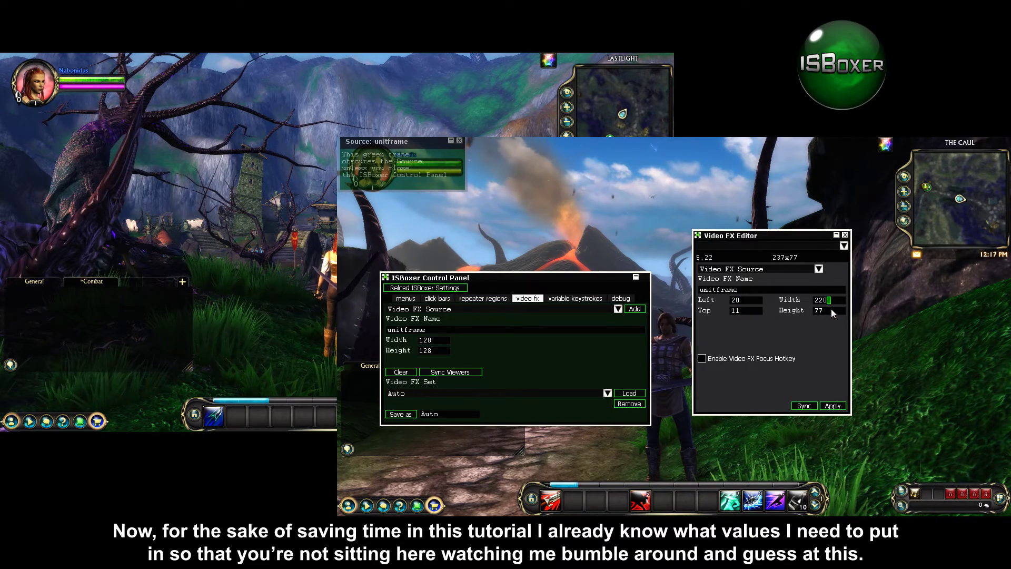
key(BackSpace)
key(BackSpace)
text(95)
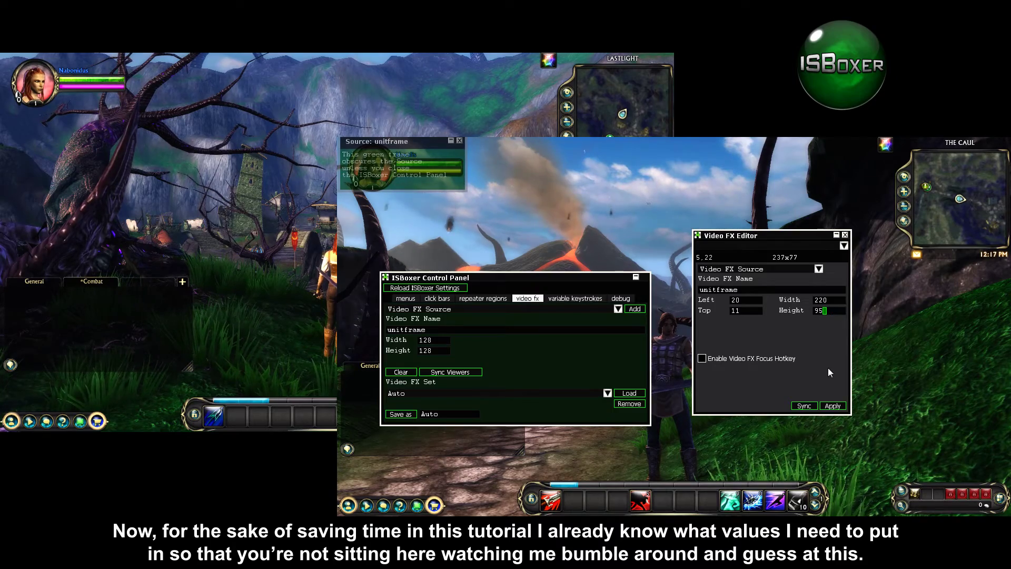
click(830, 406)
- Check how the viewer looks in the main client, and compare it with the source's size in the second client
drag(570, 226, 569, 223)
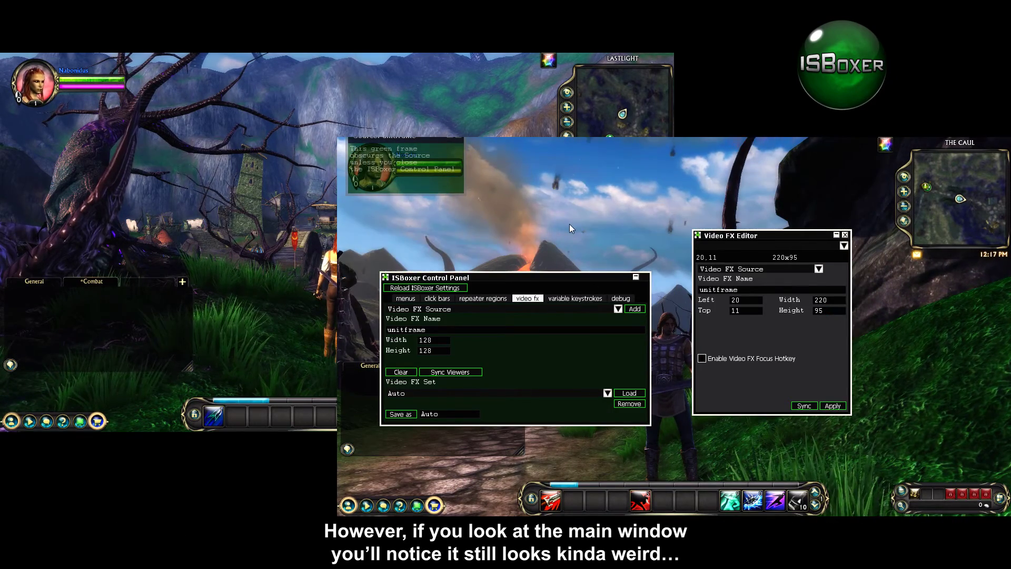
click(230, 165)
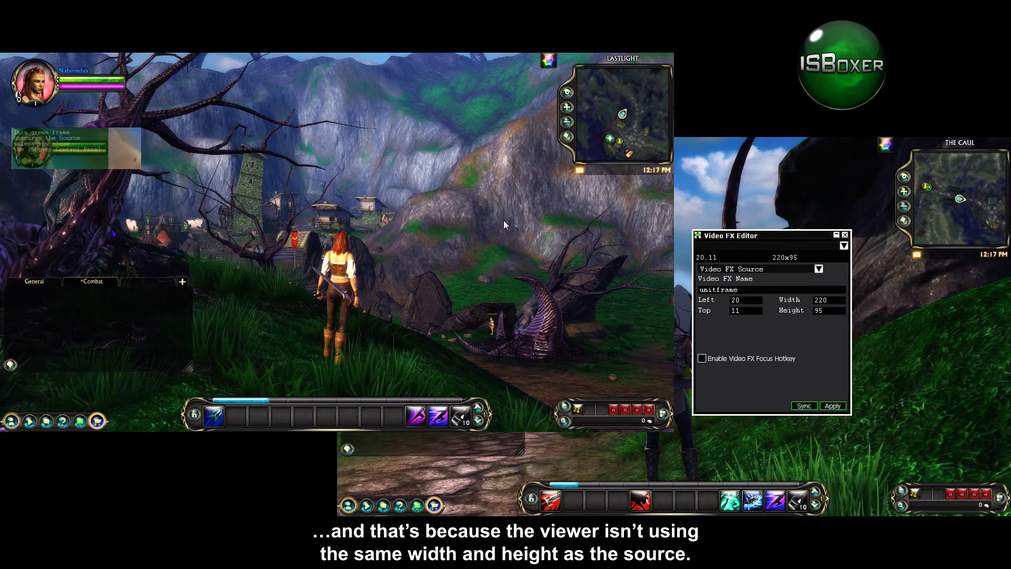
click(724, 183)
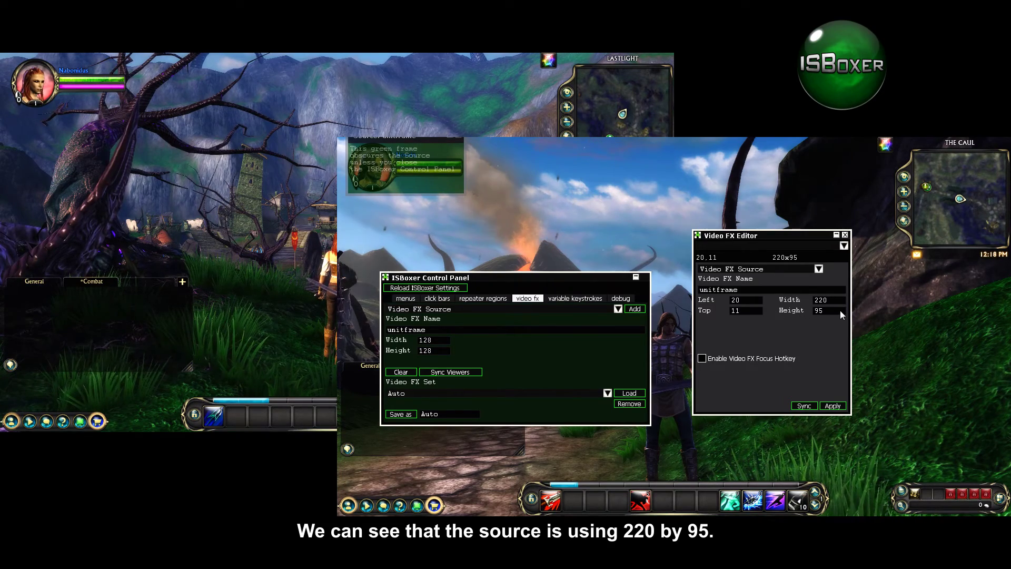
- Close the Control Panel in the second client and bring up the unitframe viewer's Video FX Editor settings in the main client
key(ctrl+alt+u)
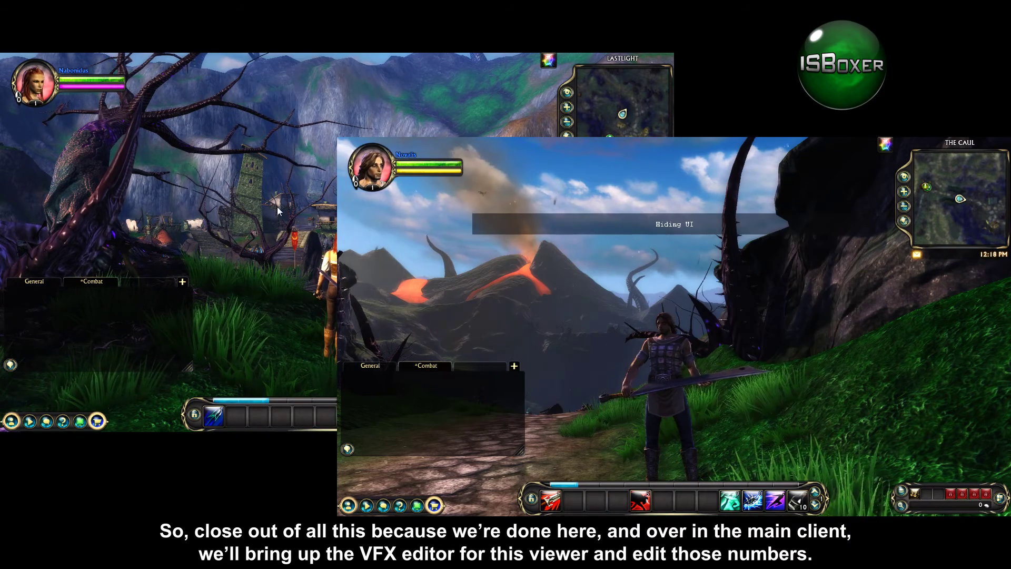
click(276, 207)
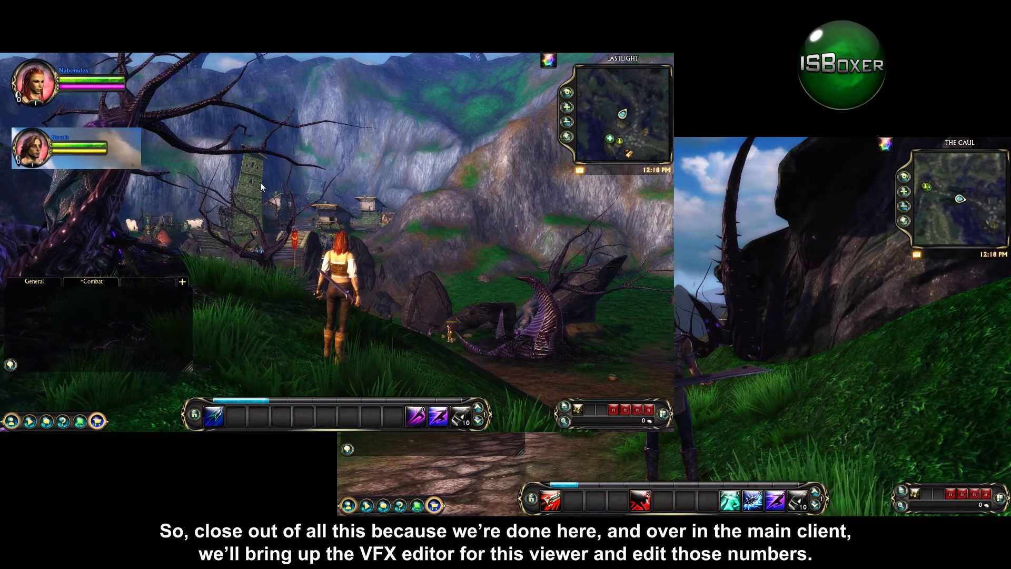
key(ctrl+shift+alt+h)
click(55, 140)
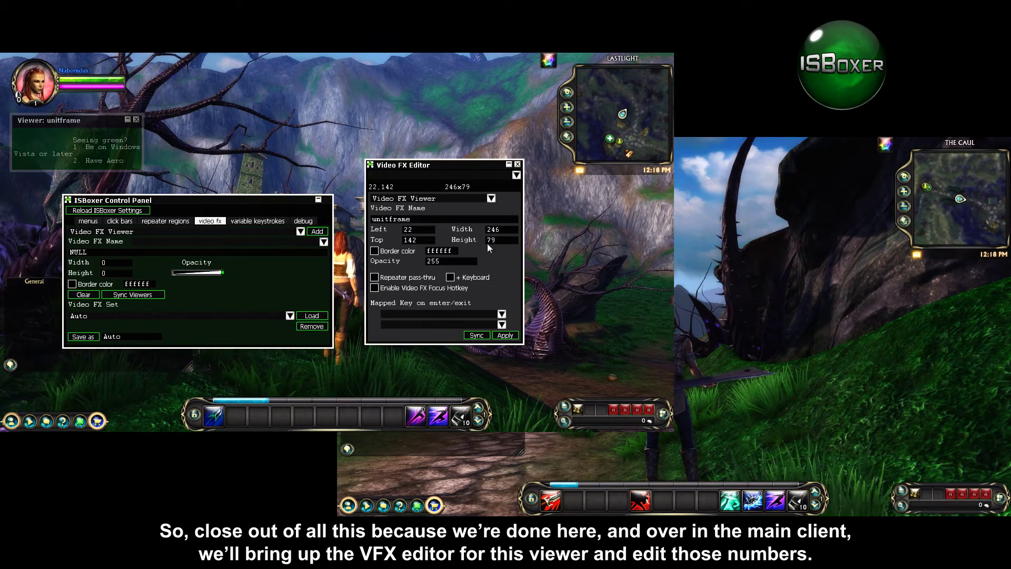
- Set the unitframe viewer's width to 220 and height to 95, and apply the new size
click(510, 228)
key(BackSpace)
key(BackSpace)
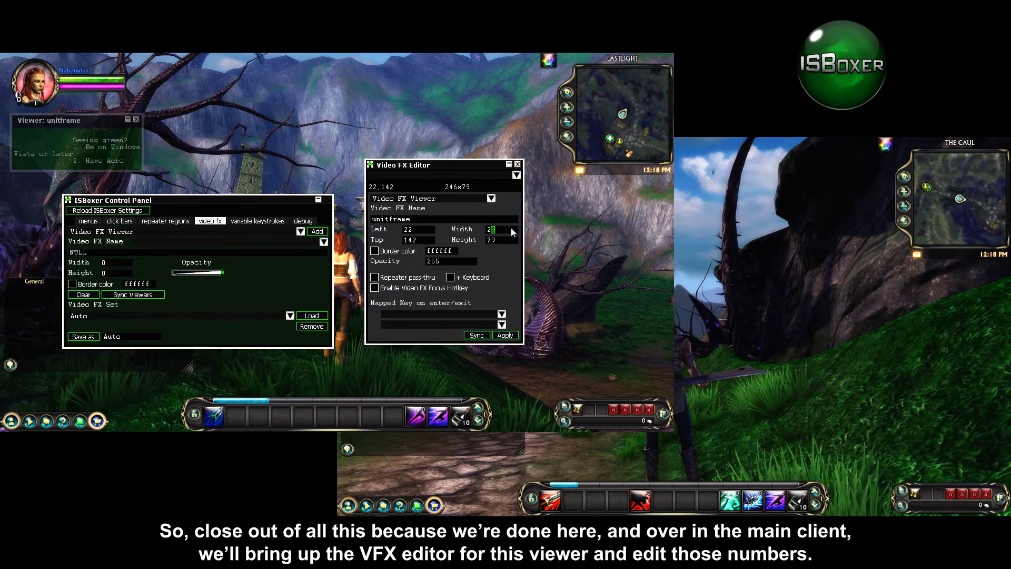
text(20)
click(511, 239)
key(BackSpace)
key(BackSpace)
text(95)
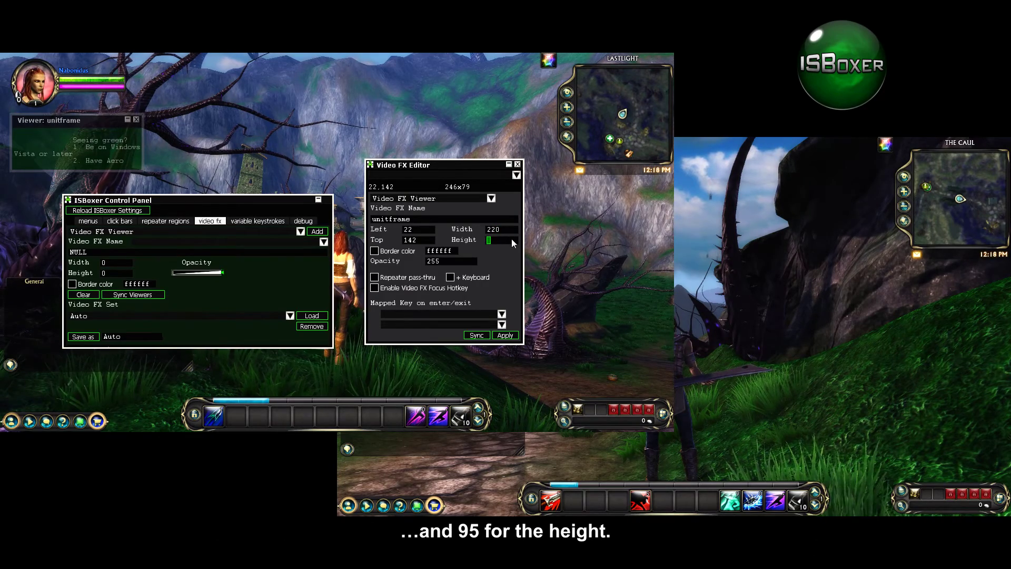
click(505, 335)
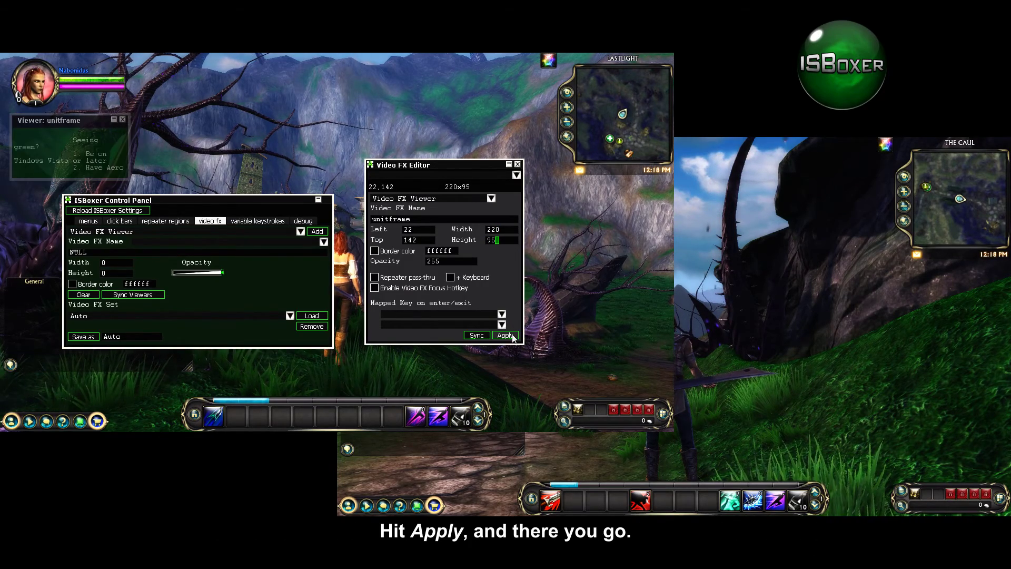
- Look over the resized viewer, and check the save options for repeater regions and click bars in the Control Panel
drag(289, 135, 287, 127)
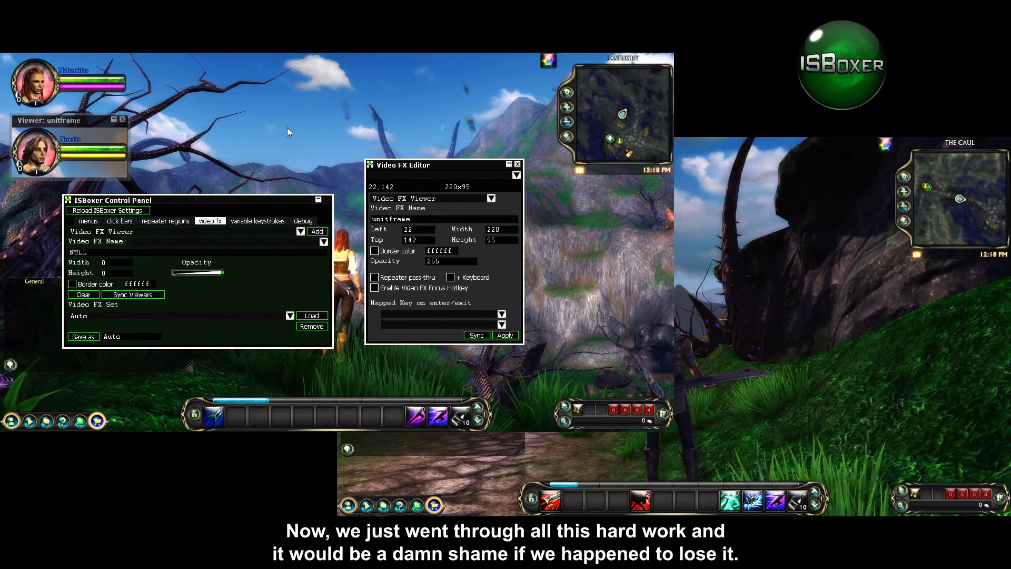
drag(286, 131, 273, 143)
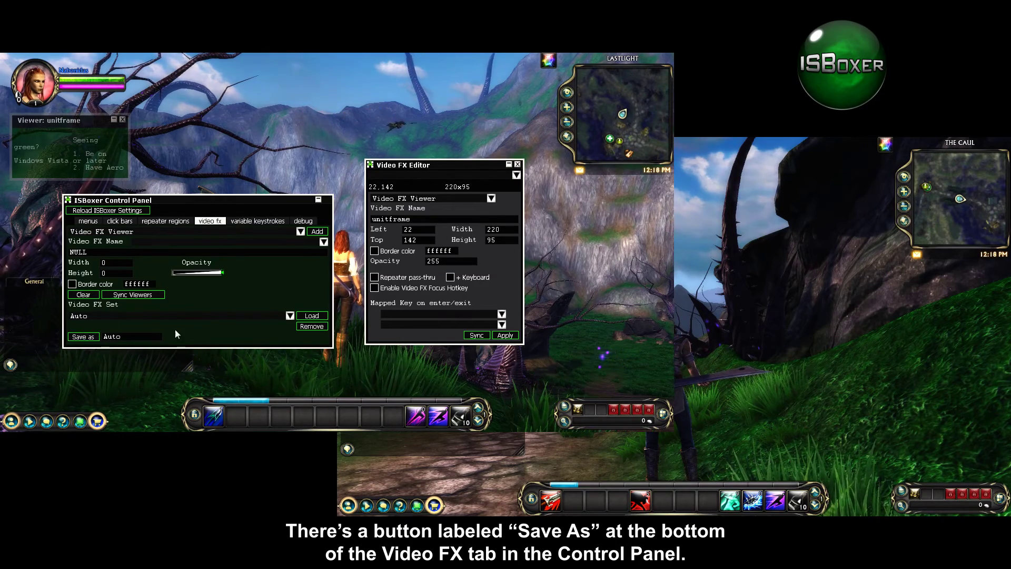
click(179, 221)
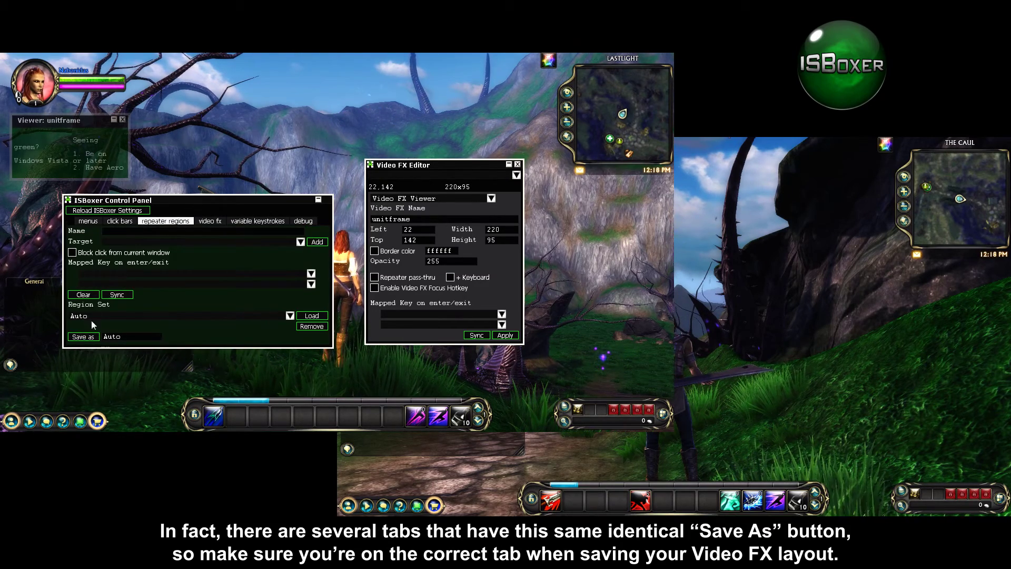
click(120, 220)
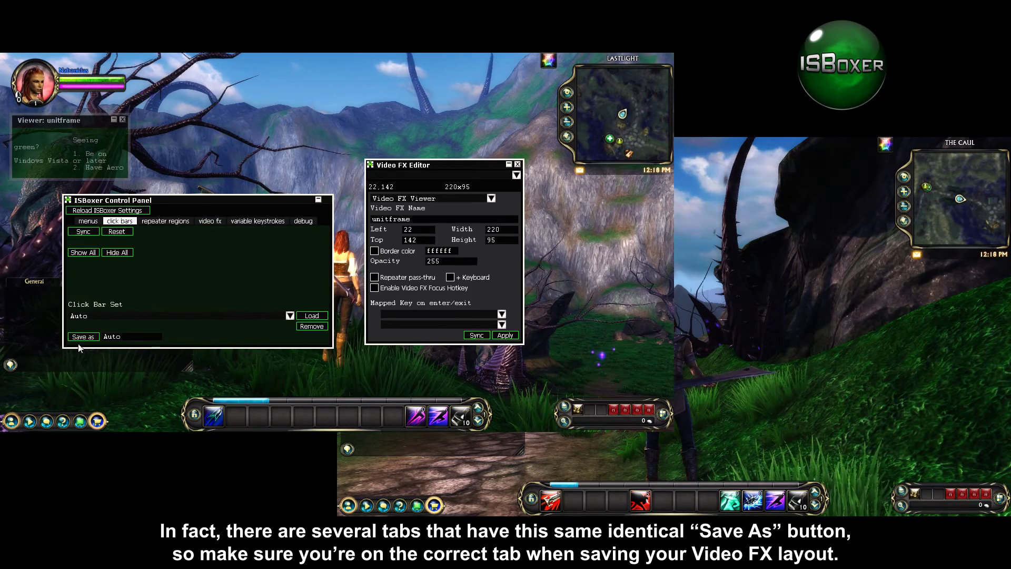
- Save the main client's current Video FX layout as the set Auto in the ISBoxer Control Panel
click(211, 223)
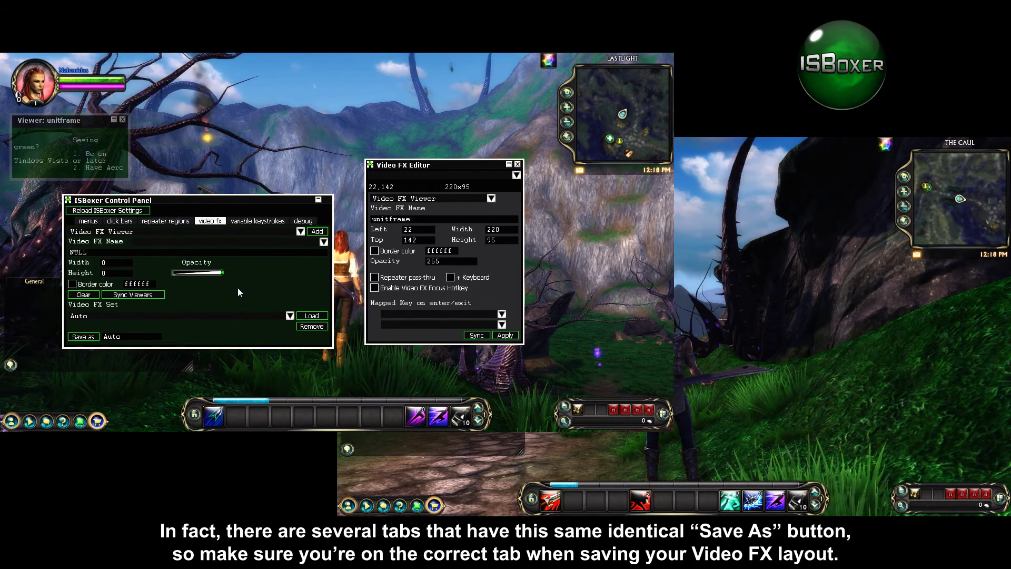
click(134, 335)
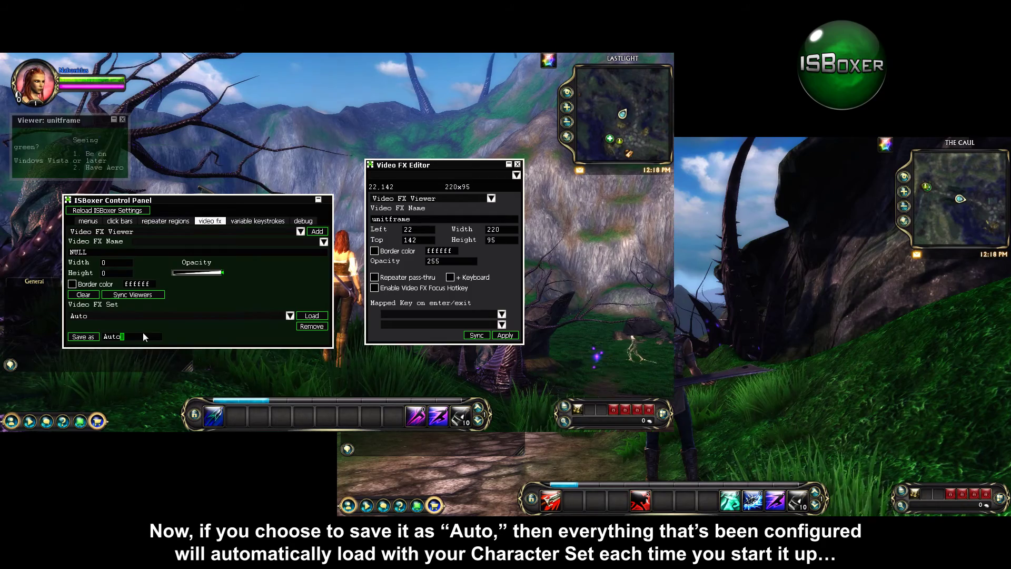
key(Return)
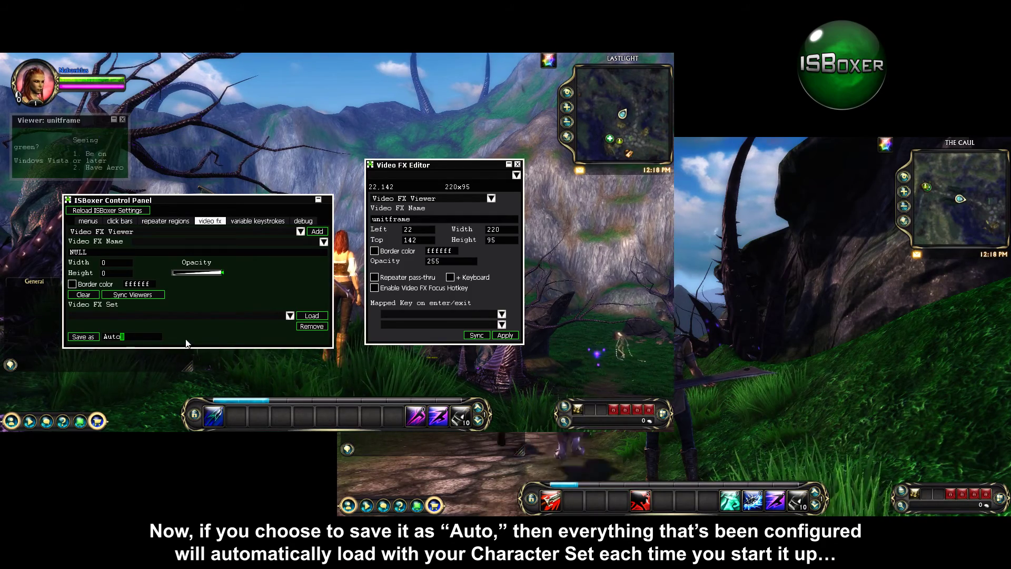
- Save the Video FX layout again as a separate set named SomethingElse
key(BackSpace)
key(BackSpace)
key(BackSpace)
key(BackSpace)
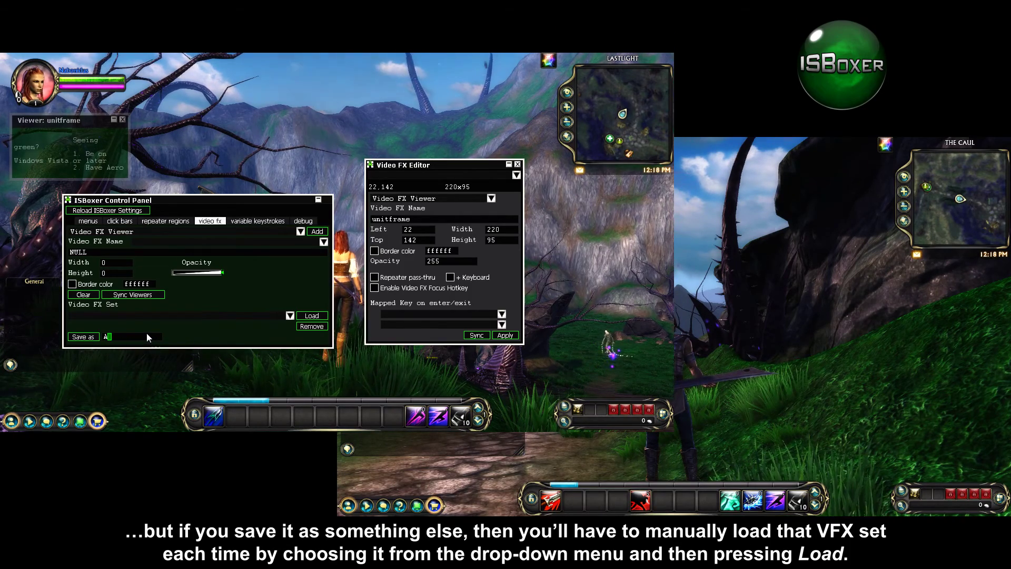
text(Something)
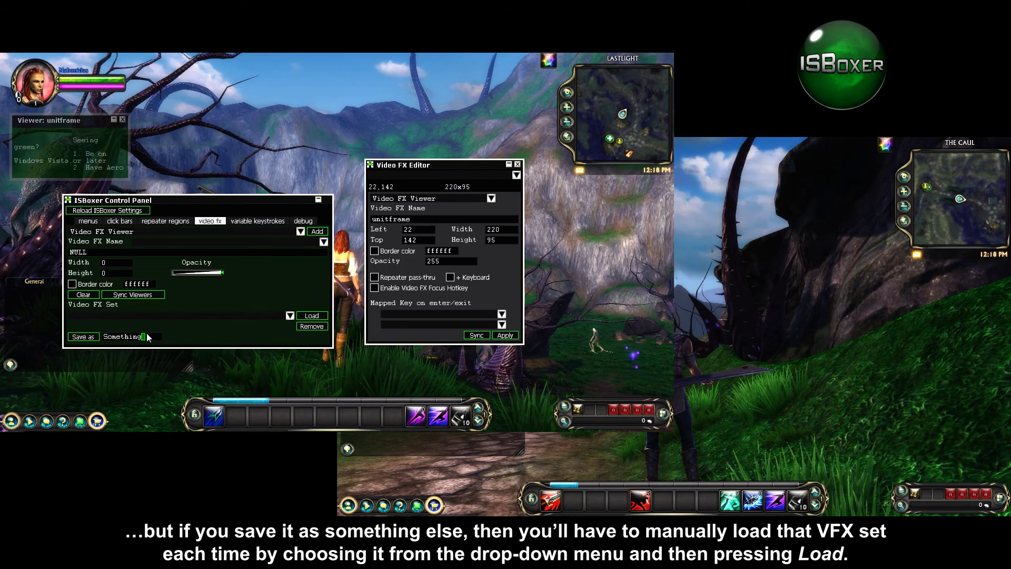
text(Else)
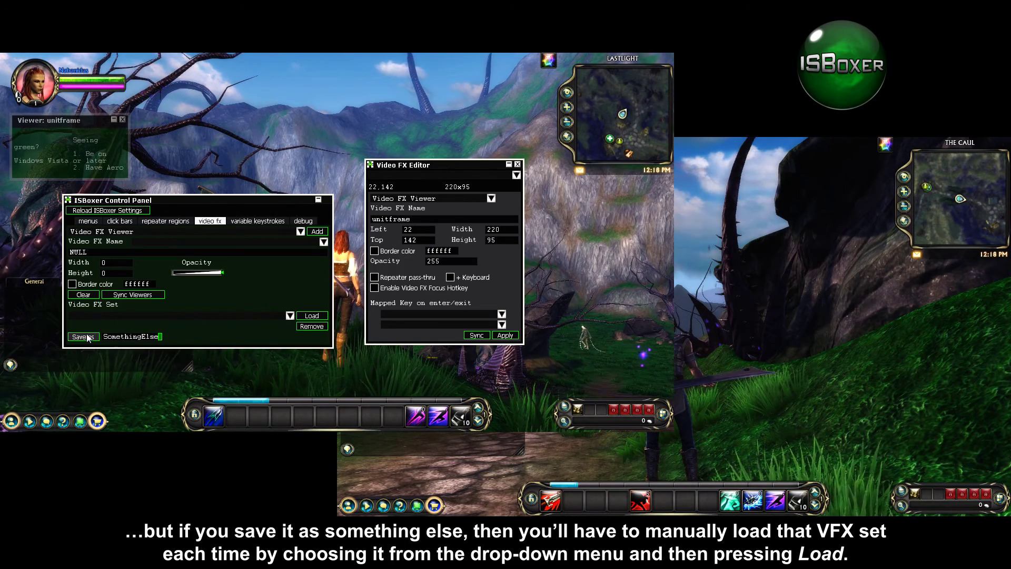
- Choose SomethingElse as the Video FX set, and close the ISBoxer Control Panel in the main client
click(290, 315)
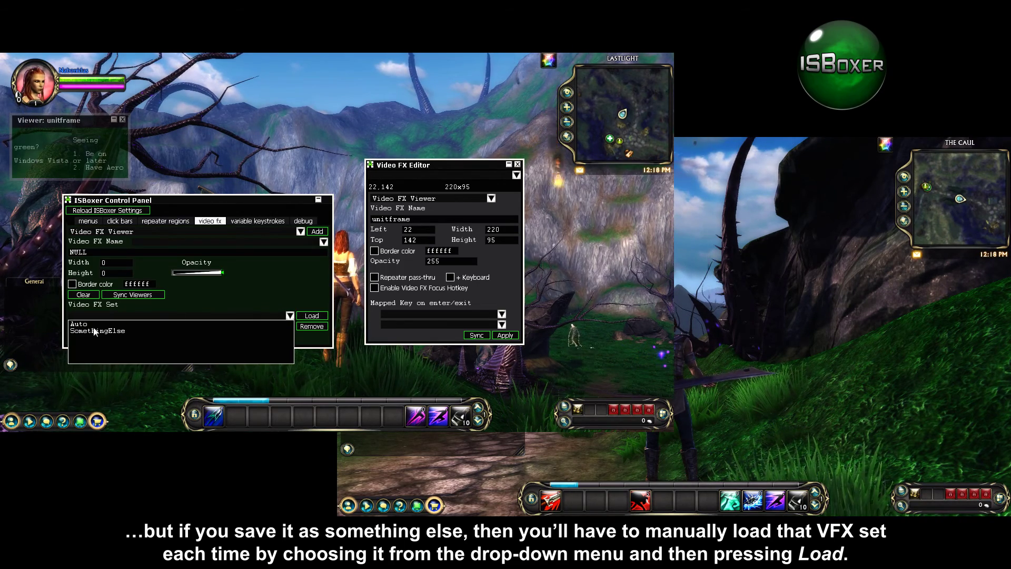
click(213, 328)
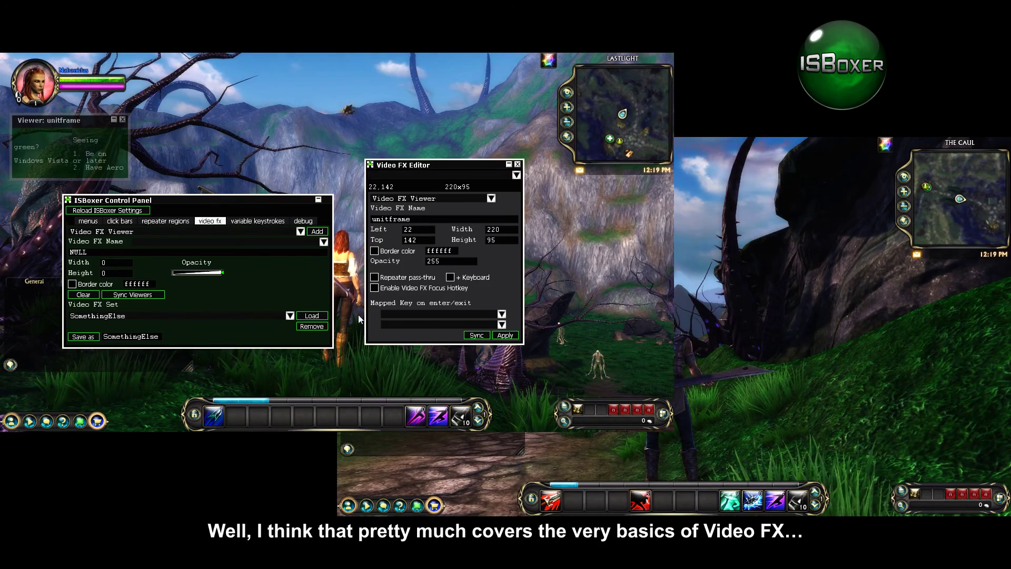
key(ctrl+shift+alt+c)
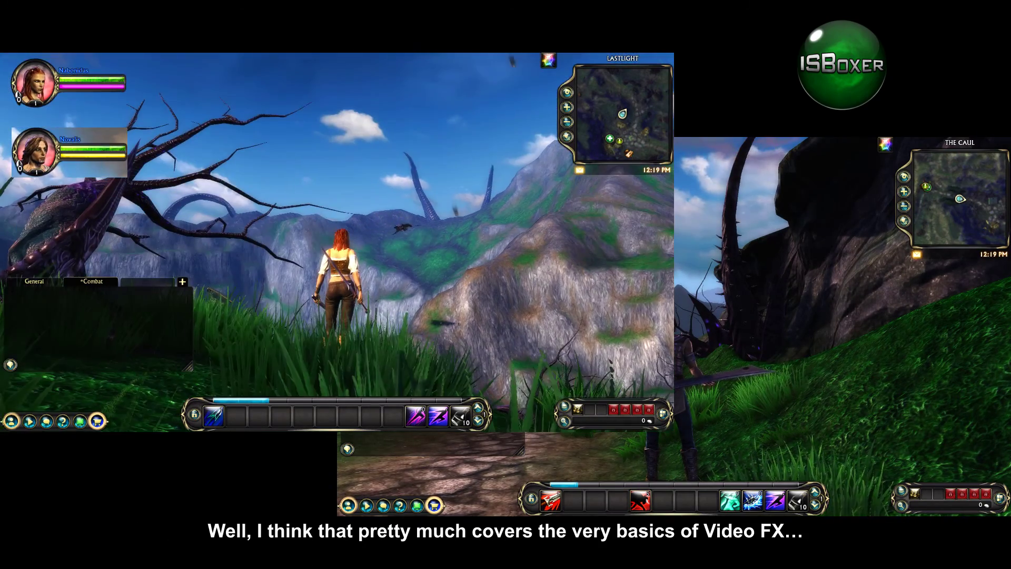